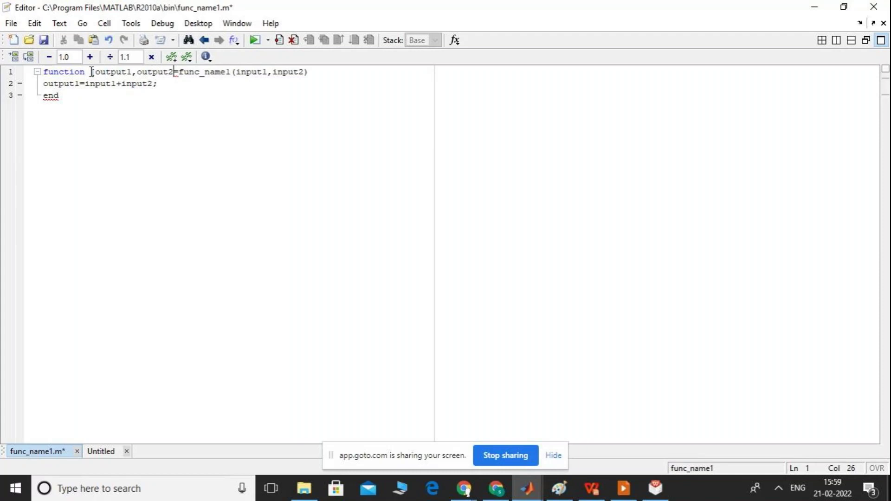
# - Change the output arguments of func_name1 in the function definition to [sum,sub]
pyautogui.write(']')
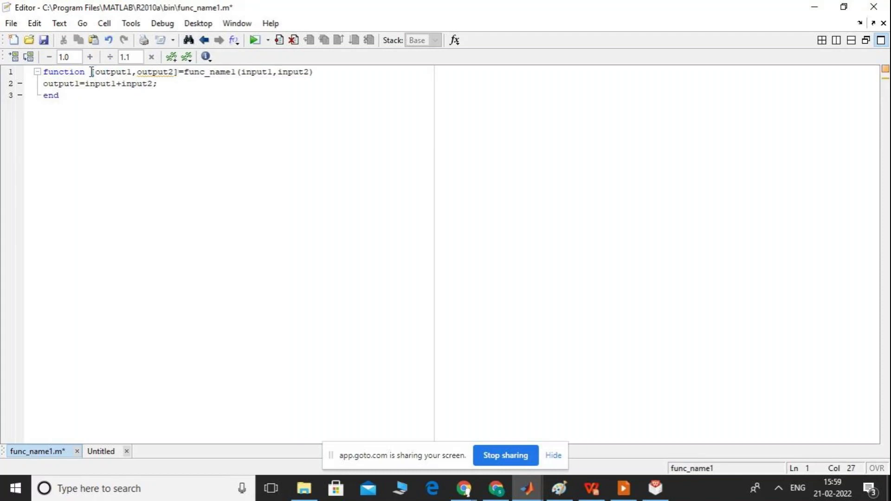
pyautogui.press('BackSpace')
pyautogui.press('BackSpace')
pyautogui.press('BackSpace')
pyautogui.press('BackSpace')
pyautogui.press('BackSpace')
pyautogui.press('BackSpace')
pyautogui.press('BackSpace')
pyautogui.press('BackSpace')
pyautogui.press('BackSpace')
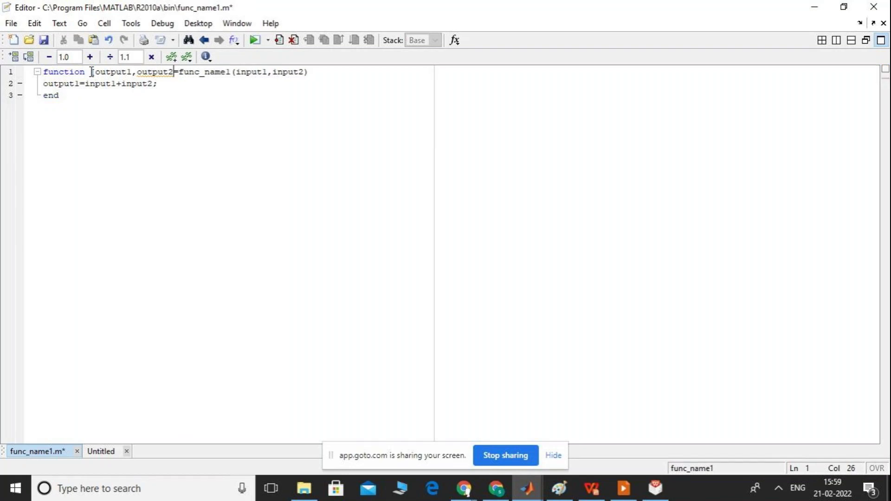
pyautogui.press('BackSpace')
pyautogui.press('BackSpace')
pyautogui.press('BackSpace')
pyautogui.press('BackSpace')
pyautogui.press('BackSpace')
pyautogui.press('BackSpace')
pyautogui.press('BackSpace')
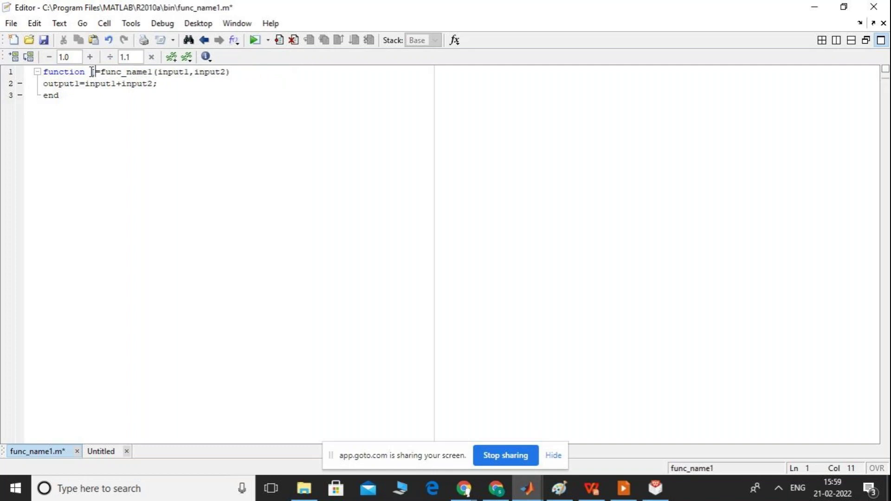
pyautogui.write('su')
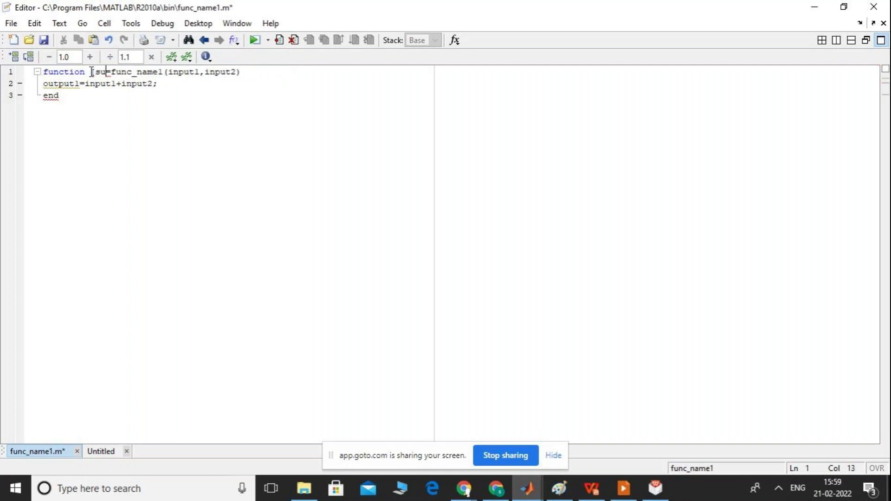
pyautogui.write('m,')
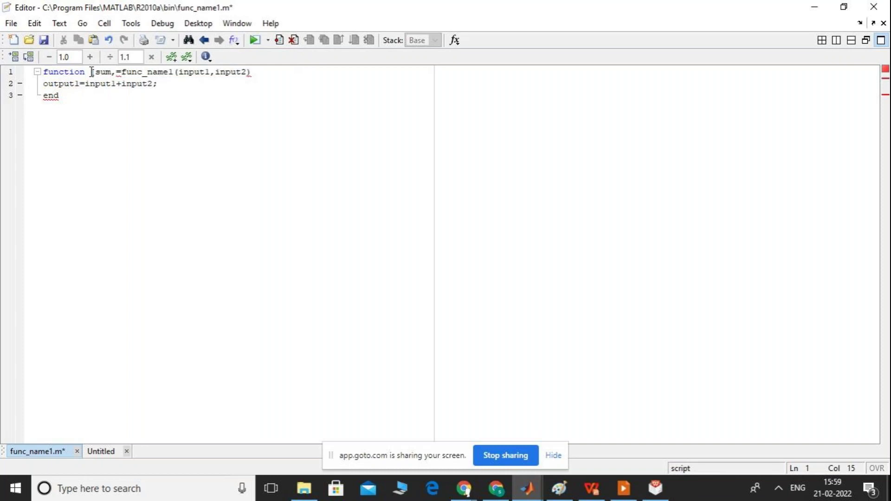
pyautogui.write('sub')
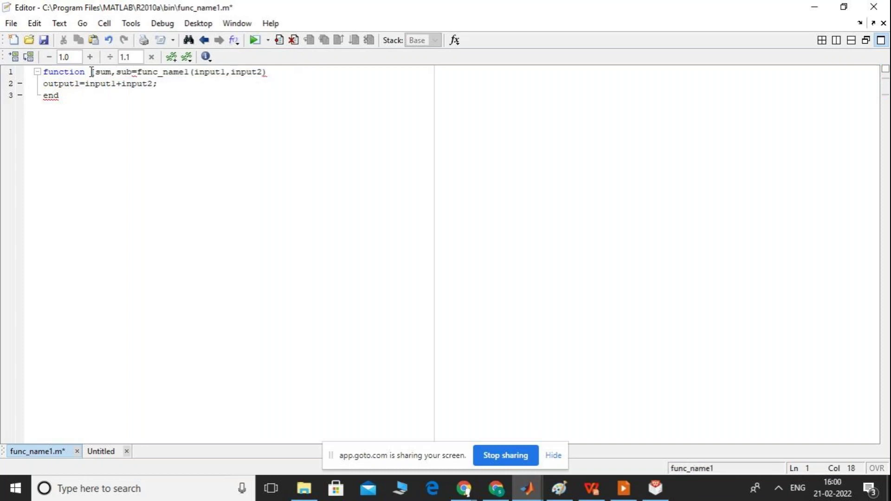
pyautogui.press('Right')
pyautogui.press('Left')
pyautogui.write(']')
# - Replace the two input arguments of func_name1 with a and b
pyautogui.press('Right')
pyautogui.press('Right')
pyautogui.press('Right')
pyautogui.press('Right')
pyautogui.press('Right')
pyautogui.press('Right')
pyautogui.press('Right')
pyautogui.press('Right')
pyautogui.press('Right')
pyautogui.press('Right')
pyautogui.press('Right')
pyautogui.press('Right')
pyautogui.press('Right')
pyautogui.press('Right')
pyautogui.press('Right')
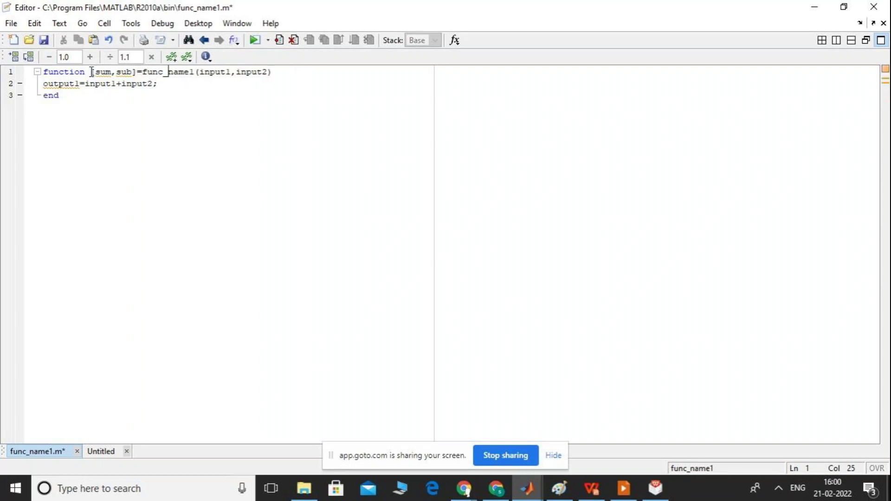
pyautogui.press('Right')
pyautogui.press('Right')
pyautogui.press('Right')
pyautogui.press('BackSpace')
pyautogui.press('BackSpace')
pyautogui.press('BackSpace')
pyautogui.press('BackSpace')
pyautogui.press('BackSpace')
pyautogui.press('BackSpace')
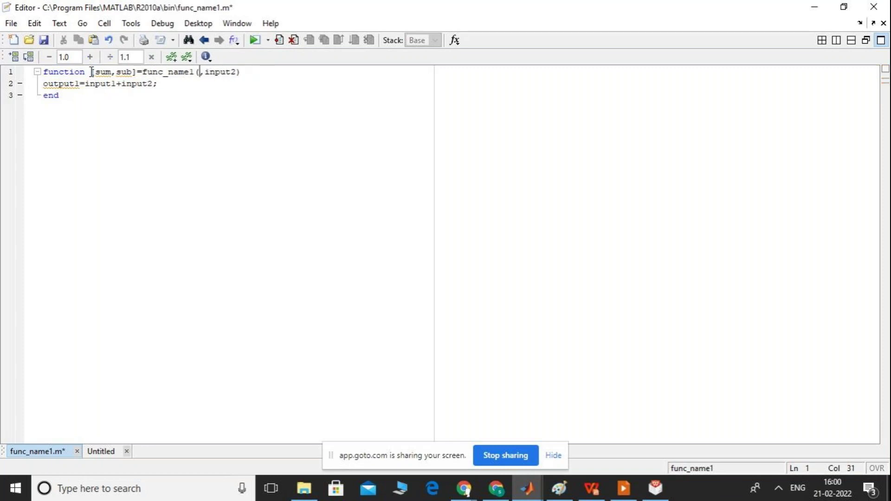
pyautogui.write('a')
pyautogui.press('Right')
pyautogui.press('Right')
pyautogui.press('Right')
pyautogui.press('Right')
pyautogui.press('Right')
pyautogui.press('Right')
pyautogui.press('Right')
pyautogui.press('BackSpace')
pyautogui.press('BackSpace')
pyautogui.press('BackSpace')
pyautogui.press('BackSpace')
pyautogui.press('BackSpace')
pyautogui.press('BackSpace')
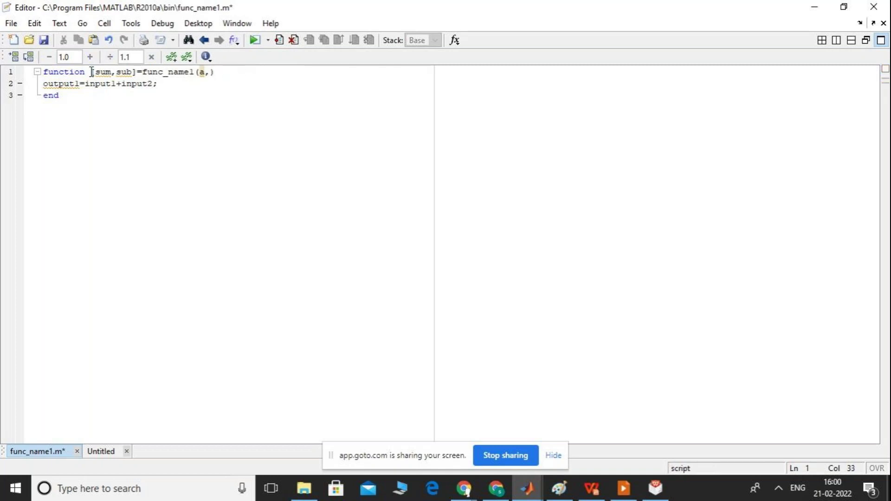
pyautogui.write('b')
pyautogui.click(91, 71)
pyautogui.press('Left')
pyautogui.press('Left')
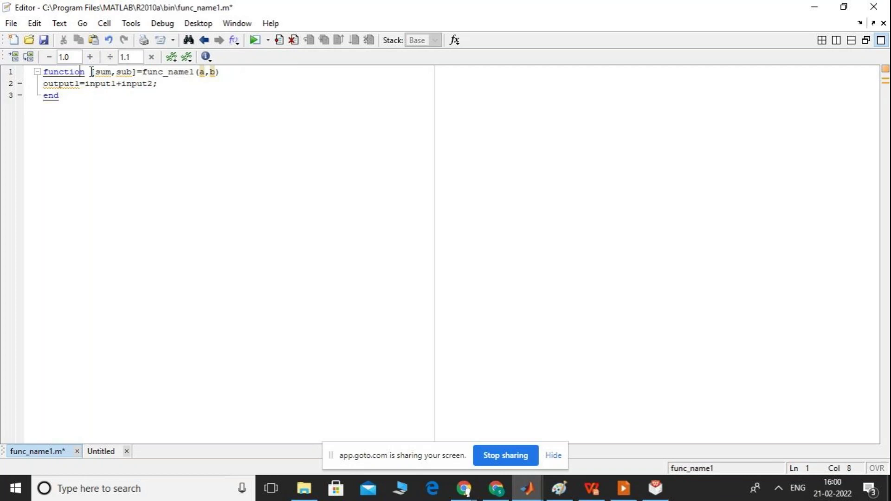
# - Replace the function body with the lines sum=a+b and sub=a-b, and save the file
pyautogui.click(195, 72)
pyautogui.moveTo(169, 87); pyautogui.dragTo(49, 87)
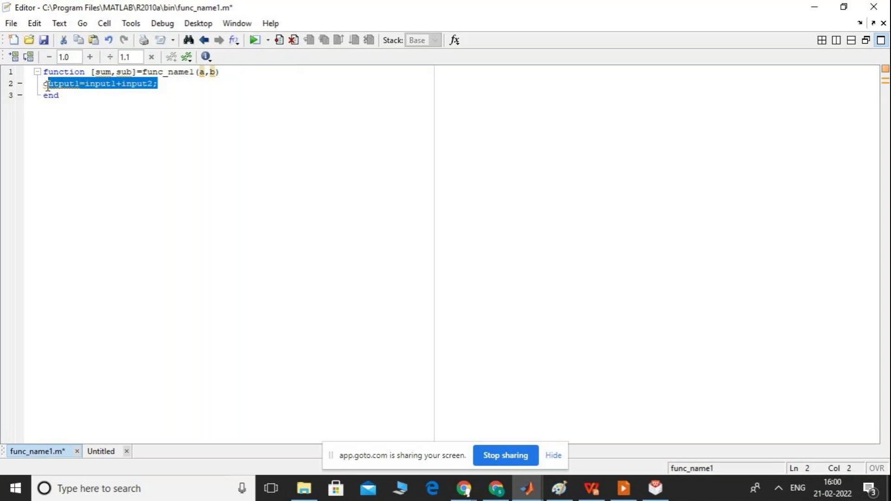
pyautogui.write('sum=a')
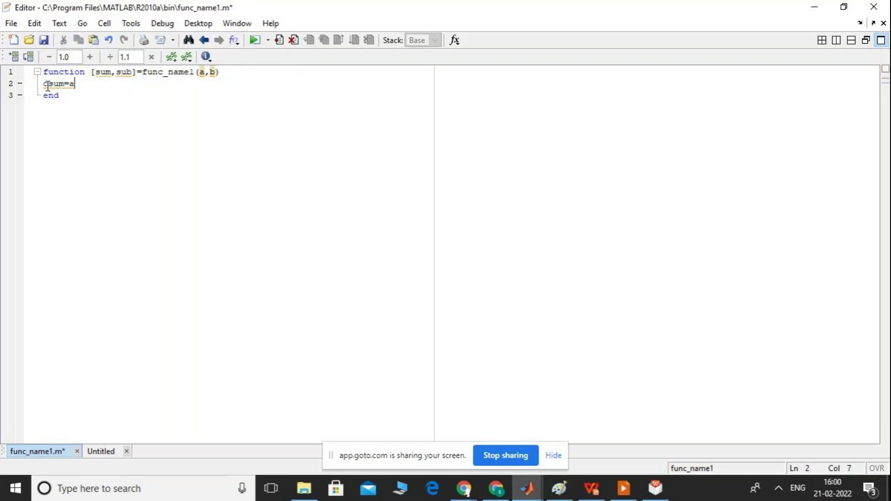
pyautogui.write('+b')
pyautogui.press('Return')
pyautogui.write('su')
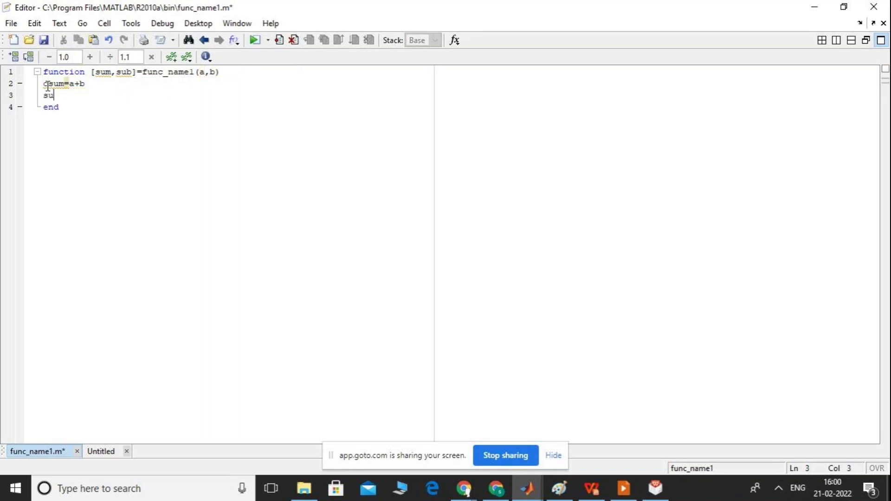
pyautogui.write('b=a-b')
pyautogui.click(44, 39)
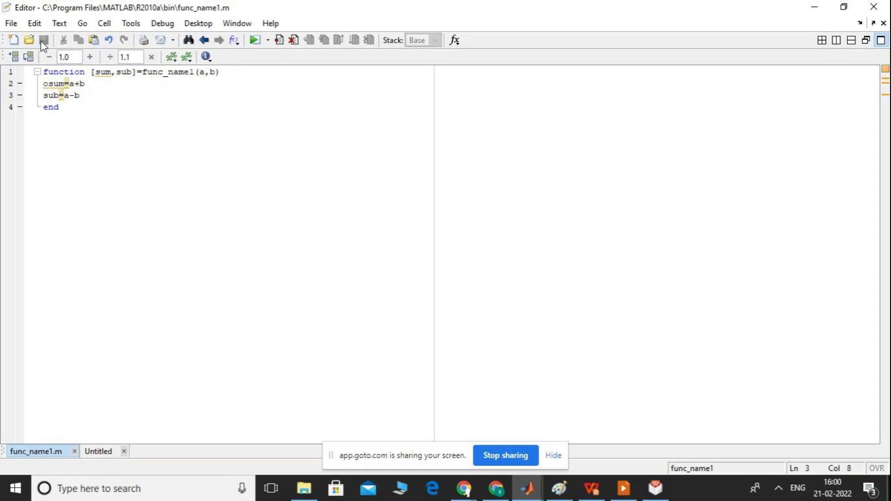
# - Delete the stray o before sum in line 2, and save and run func_name1.m
pyautogui.click(48, 85)
pyautogui.press('BackSpace')
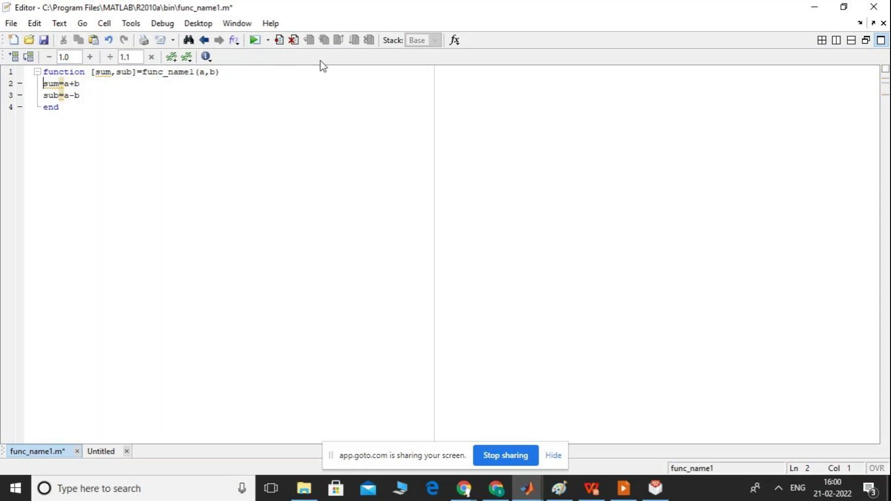
pyautogui.click(257, 42)
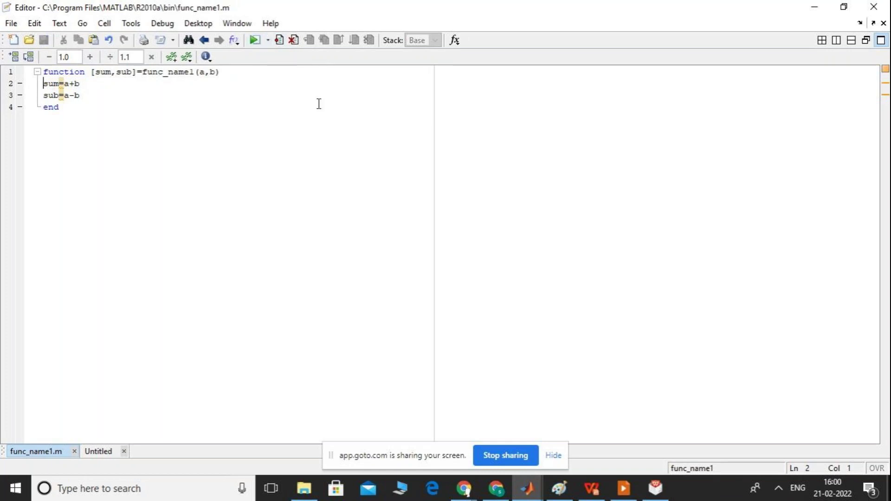
# - Call func_name1(23,65) in the MATLAB command window
pyautogui.click(523, 490)
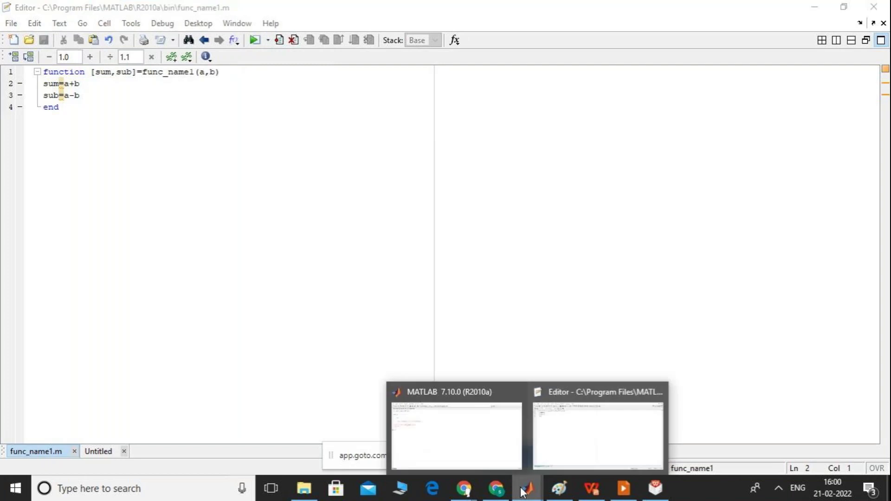
pyautogui.click(461, 443)
pyautogui.press('Up')
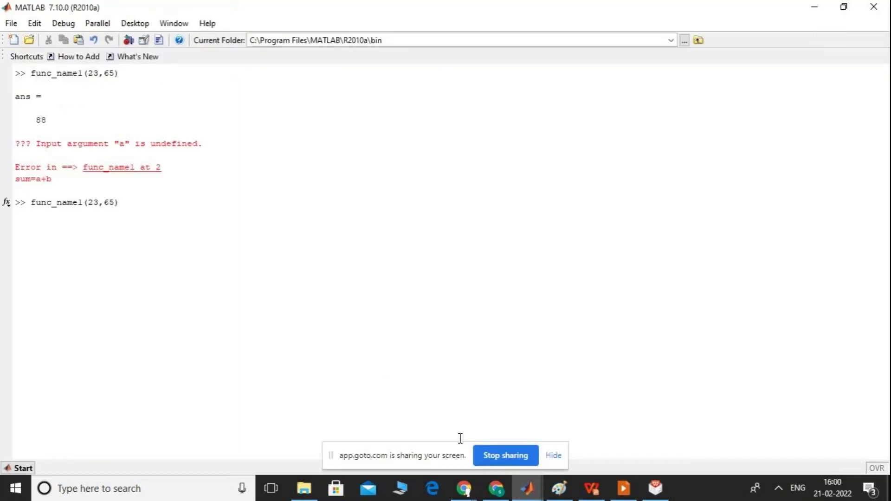
pyautogui.press('Return')
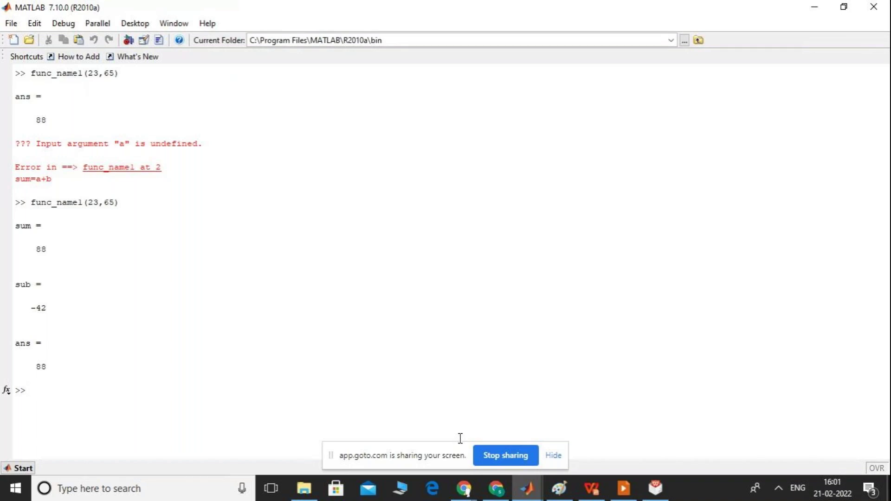
# - Switch to Chrome and show the JIS/MATLAB/EE attendance spreadsheet
pyautogui.click(527, 488)
pyautogui.click(566, 440)
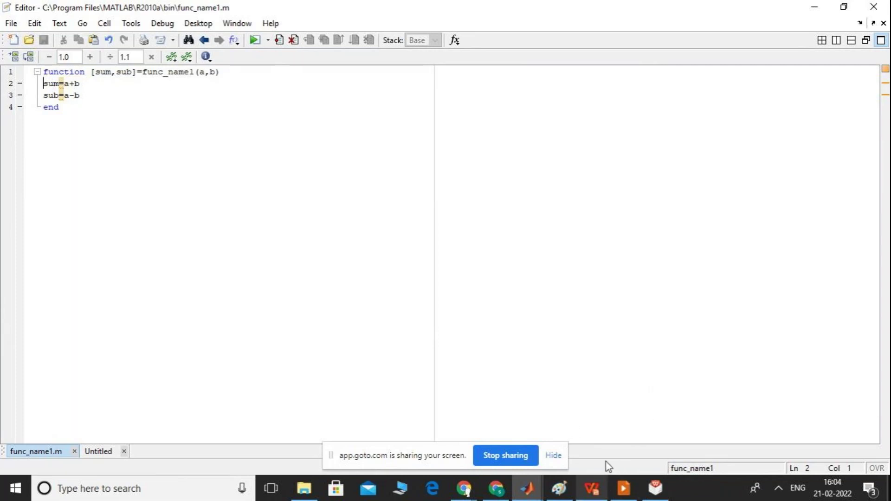
pyautogui.click(530, 487)
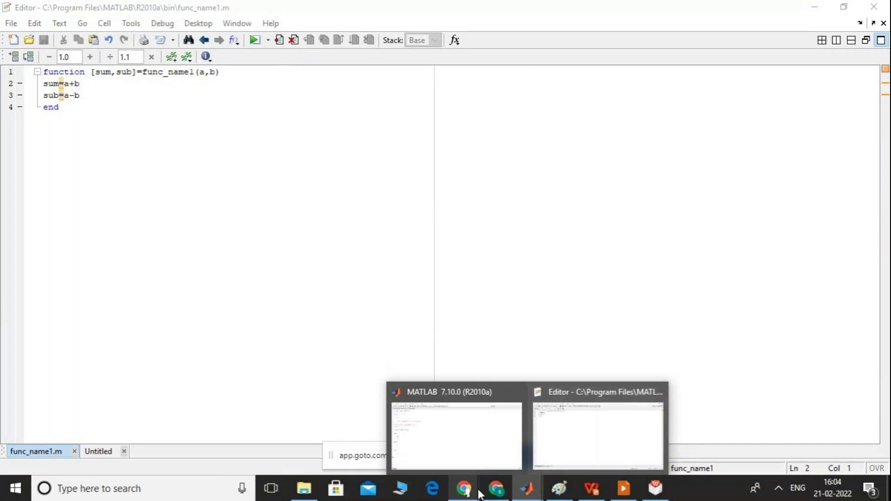
pyautogui.moveTo(469, 491)
pyautogui.click(426, 438)
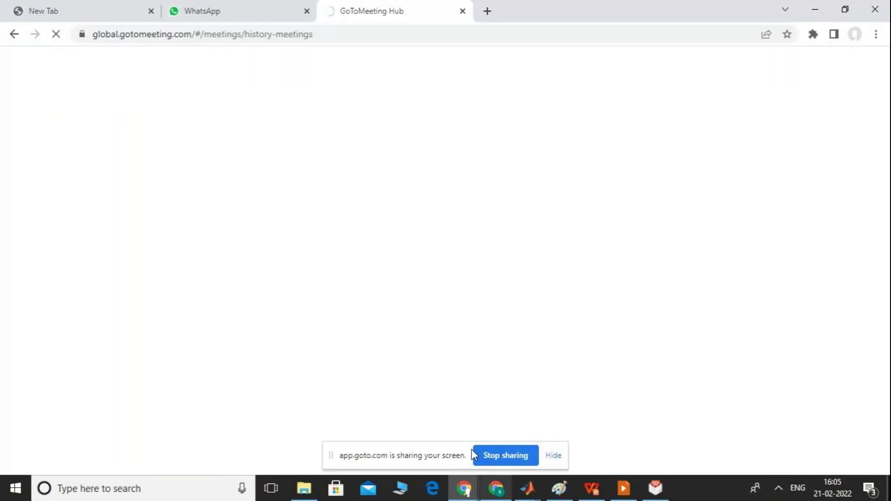
pyautogui.hotkey('alt', 'Tab')
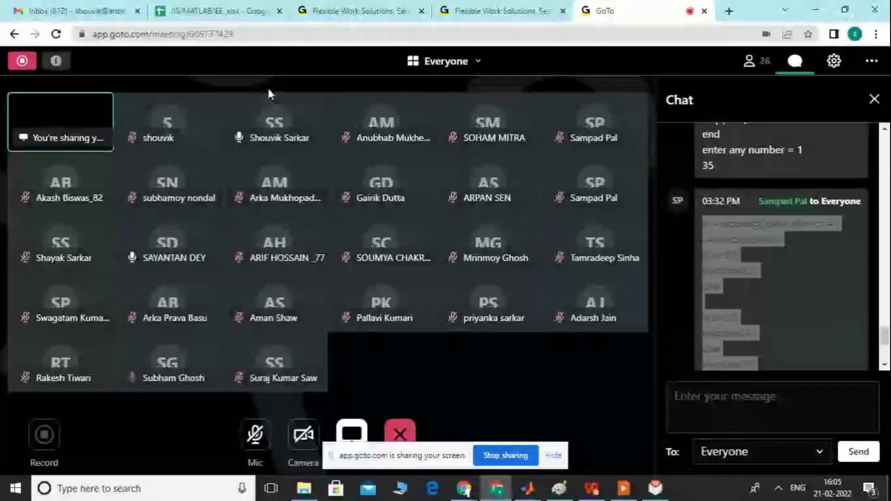
pyautogui.click(224, 18)
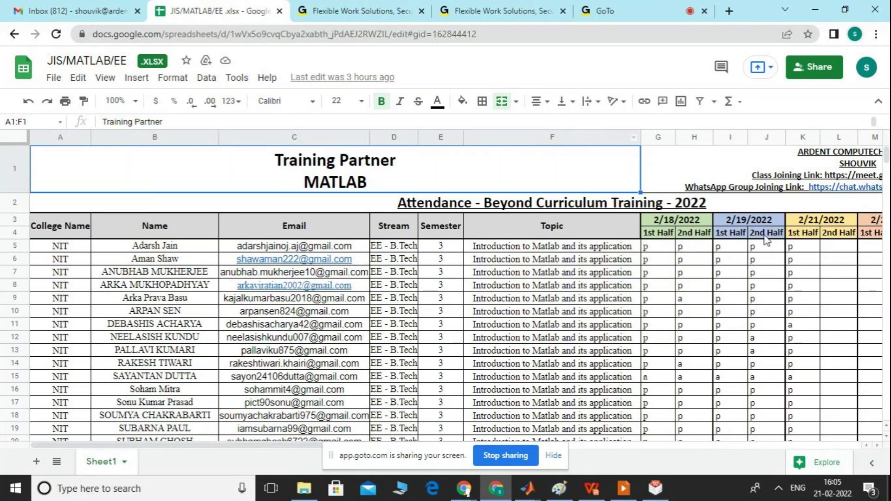
# - Enter p as the 2/21/2022 2nd Half attendance in cells L5, L6 and L7
pyautogui.click(842, 250)
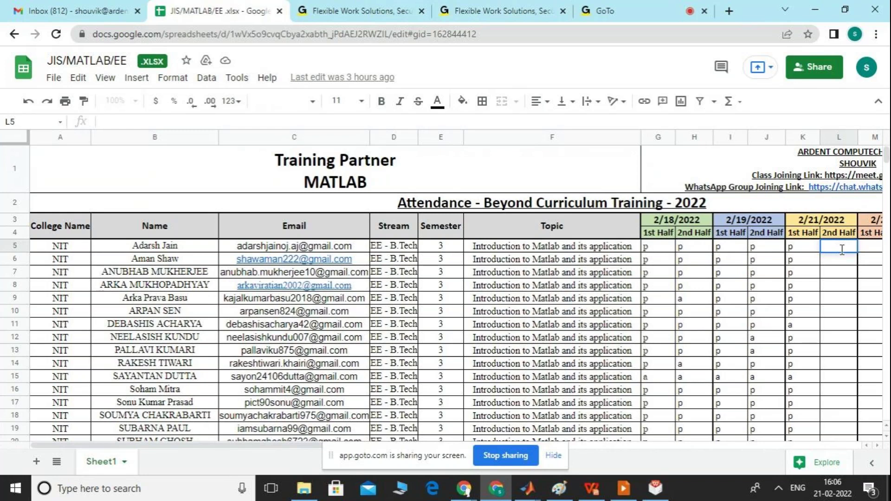
pyautogui.write('p')
pyautogui.click(841, 258)
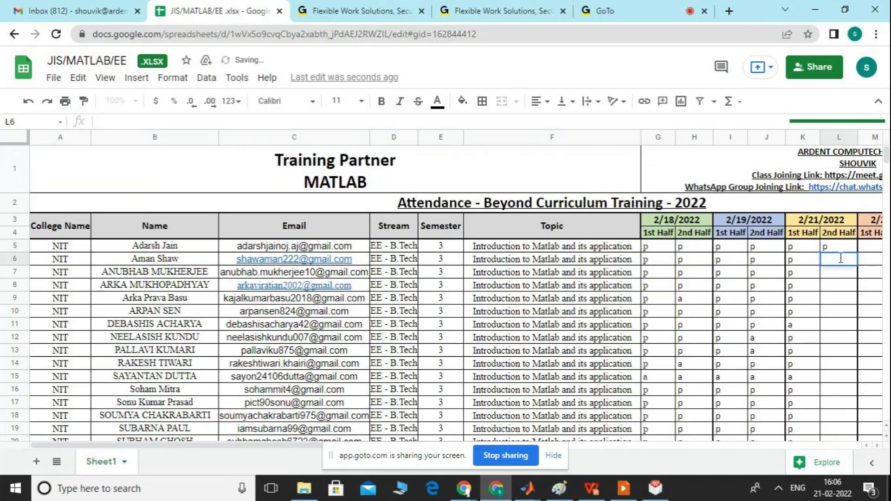
pyautogui.write('pp')
pyautogui.press('BackSpace')
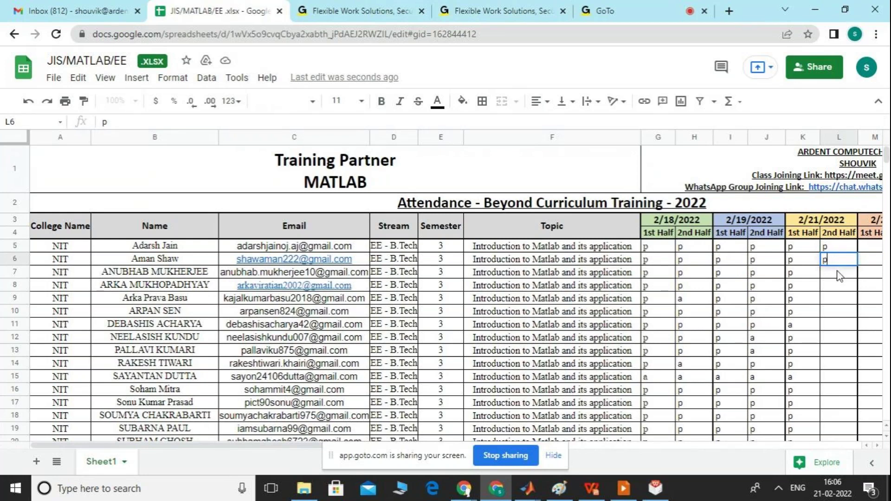
pyautogui.click(838, 271)
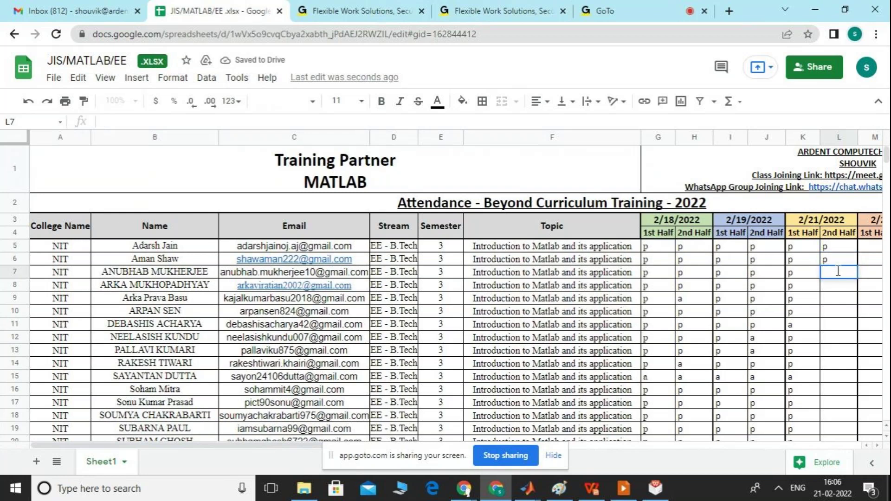
pyautogui.write('p')
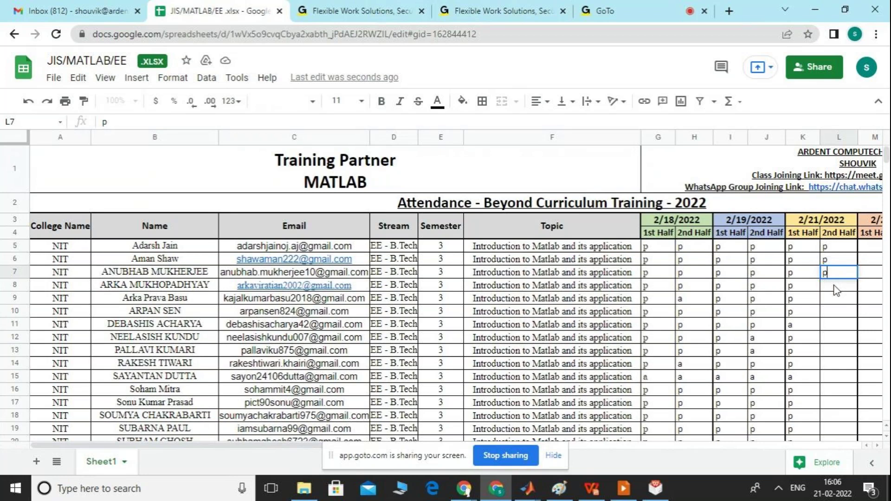
# - Enter the 2/21/2022 2nd Half attendance a, p, p and a in cells L8 through L11
pyautogui.click(834, 285)
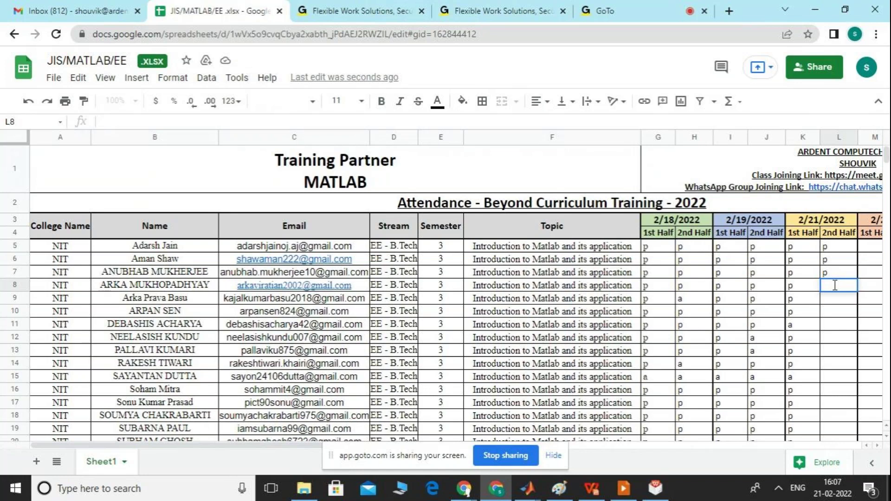
pyautogui.write('a')
pyautogui.click(834, 297)
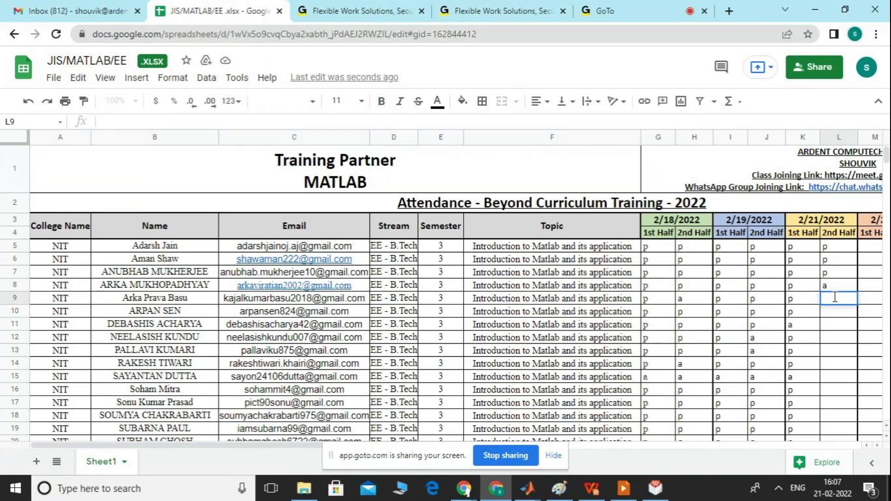
pyautogui.write('p')
pyautogui.press('Return')
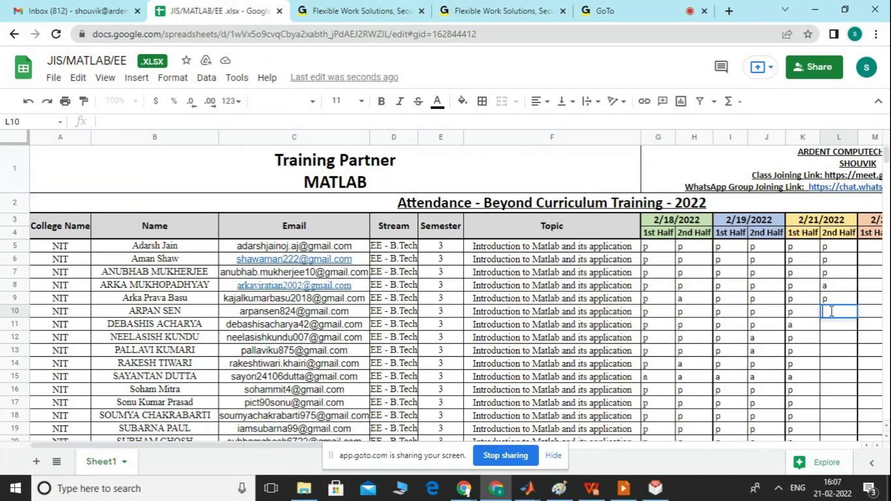
pyautogui.write('p')
pyautogui.click(829, 326)
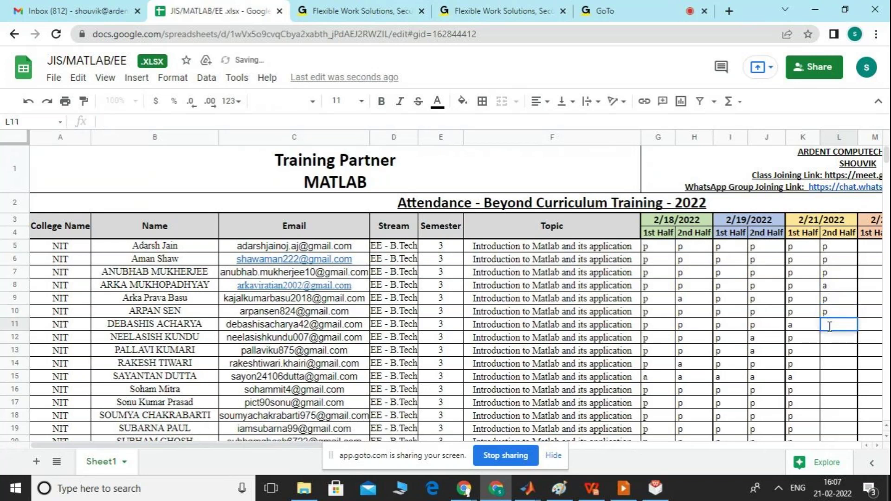
pyautogui.write('a')
# - Change the 2/21/2022 2nd Half attendance in cell L8 to p
pyautogui.click(833, 342)
pyautogui.doubleClick(833, 340)
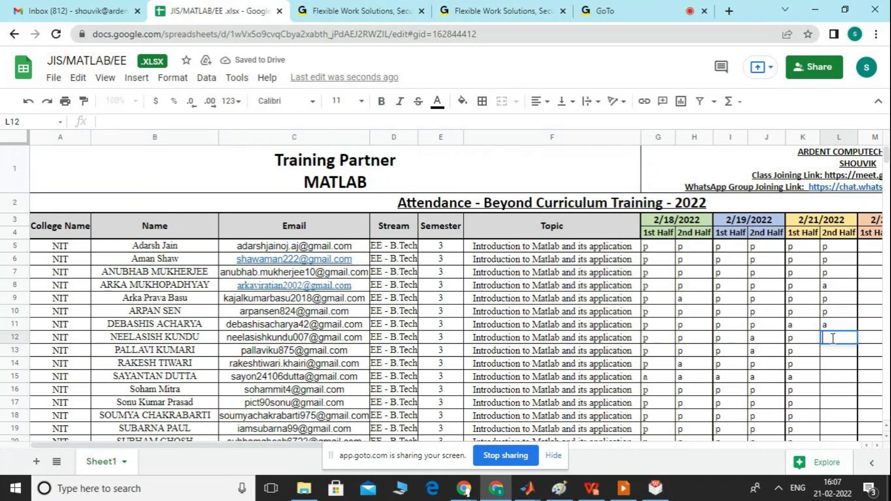
pyautogui.doubleClick(832, 285)
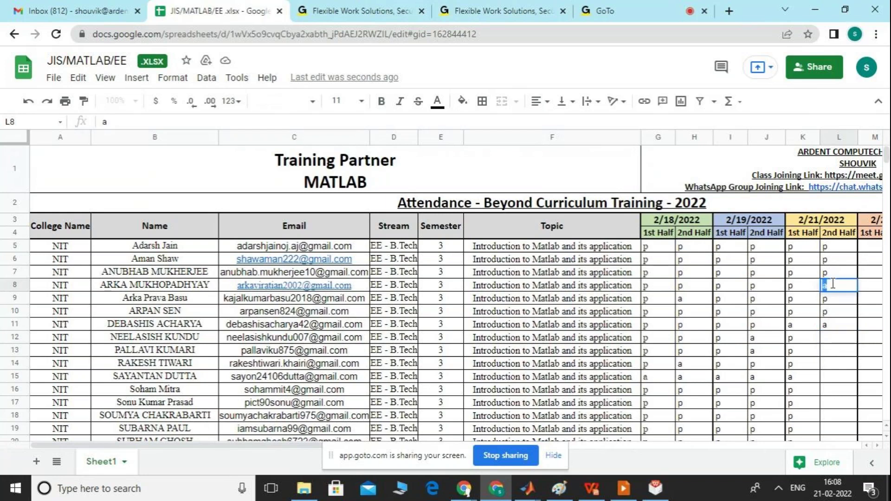
pyautogui.write('p')
pyautogui.click(840, 343)
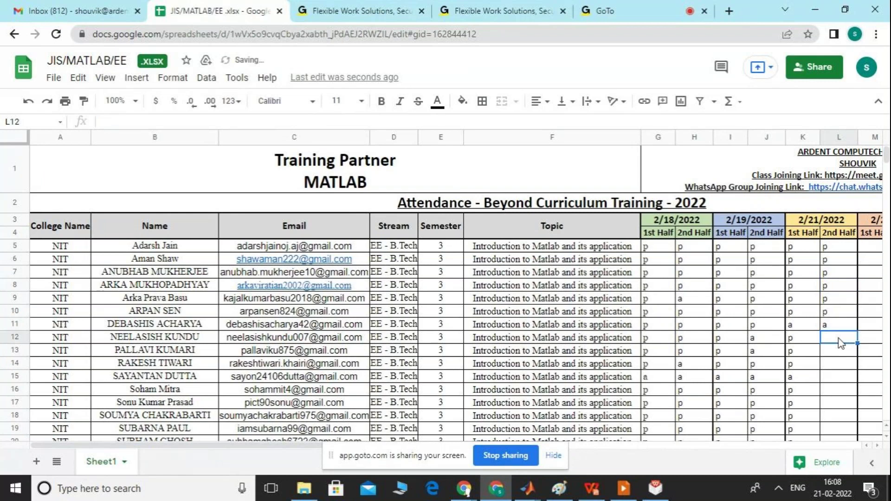
# - Enter p as the 2/21/2022 2nd Half attendance in cells L12, L13 and L14
pyautogui.doubleClick(839, 337)
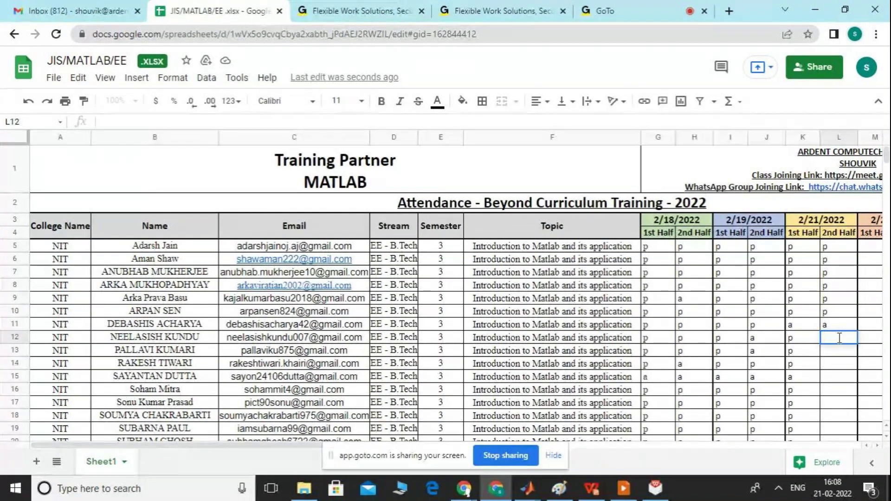
pyautogui.write('p')
pyautogui.click(835, 349)
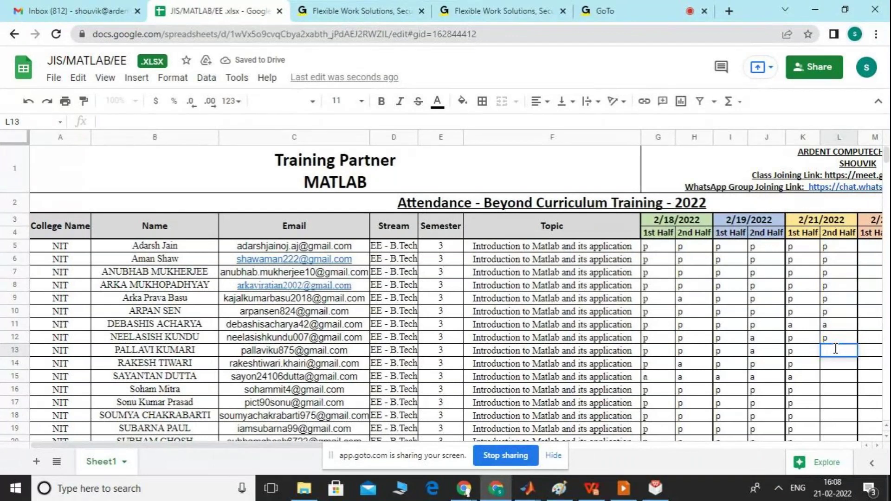
pyautogui.write('p')
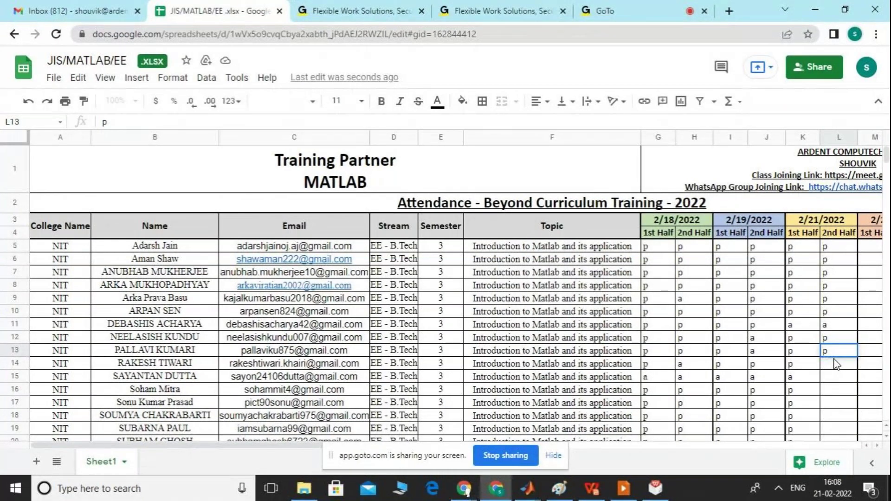
pyautogui.click(832, 365)
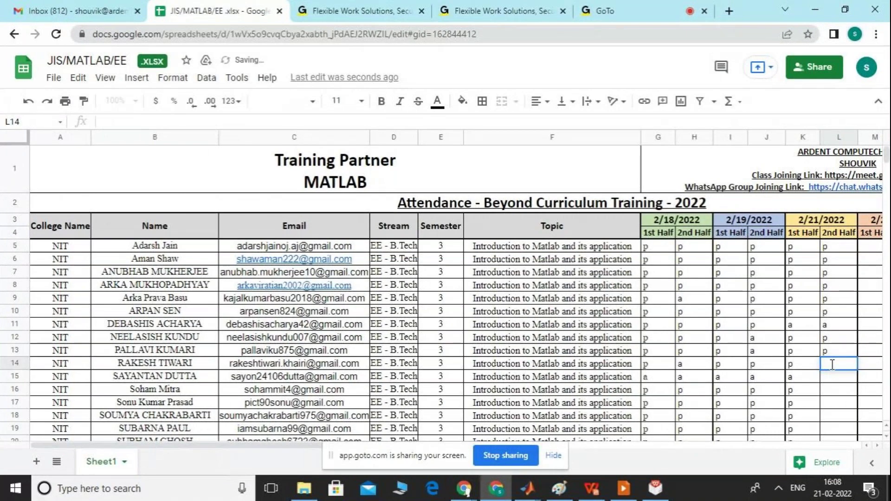
pyautogui.write('p')
# - Enter the 2/21/2022 2nd Half attendance as a in cell L15 and p in cells L16 through L18
pyautogui.click(833, 377)
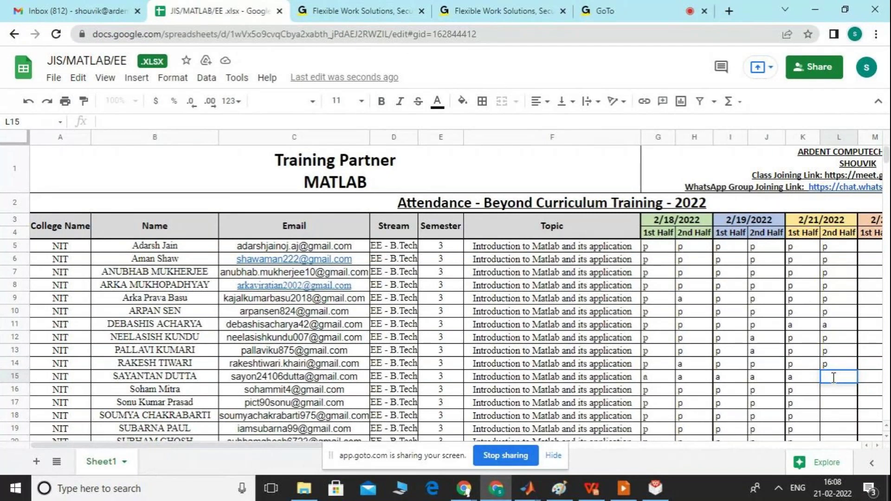
pyautogui.write('p')
pyautogui.press('BackSpace')
pyautogui.write('a')
pyautogui.click(839, 393)
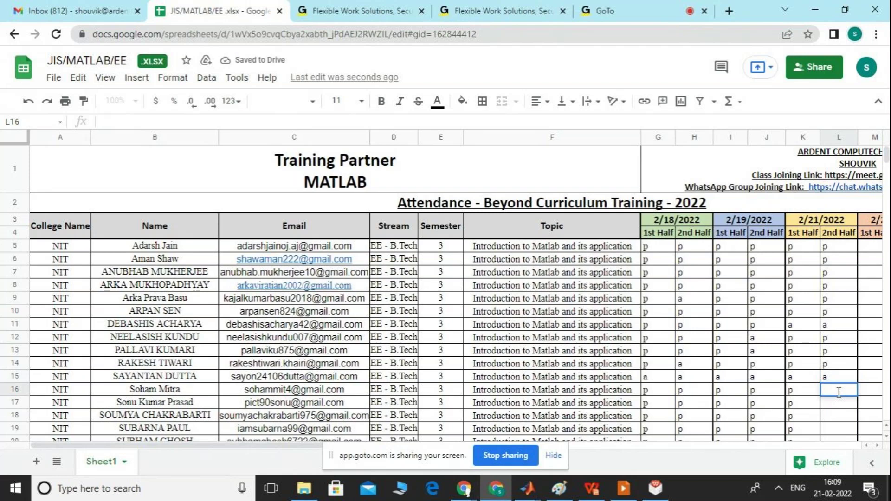
pyautogui.write('p')
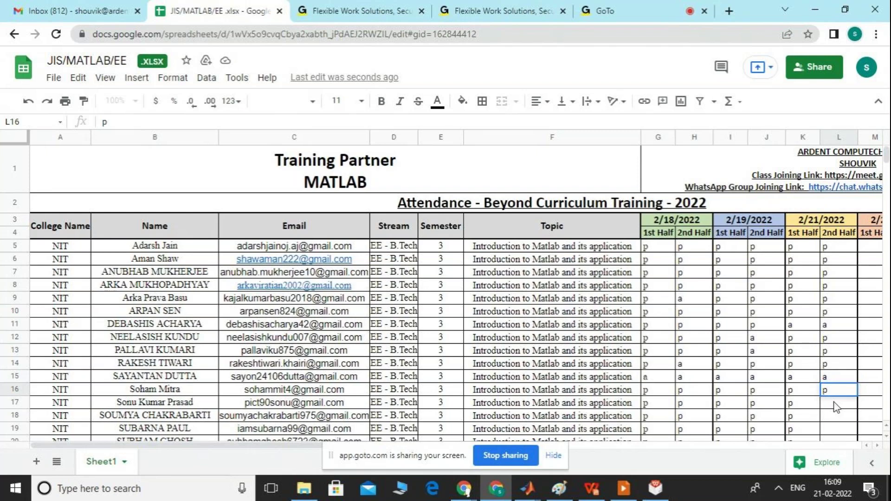
pyautogui.click(834, 402)
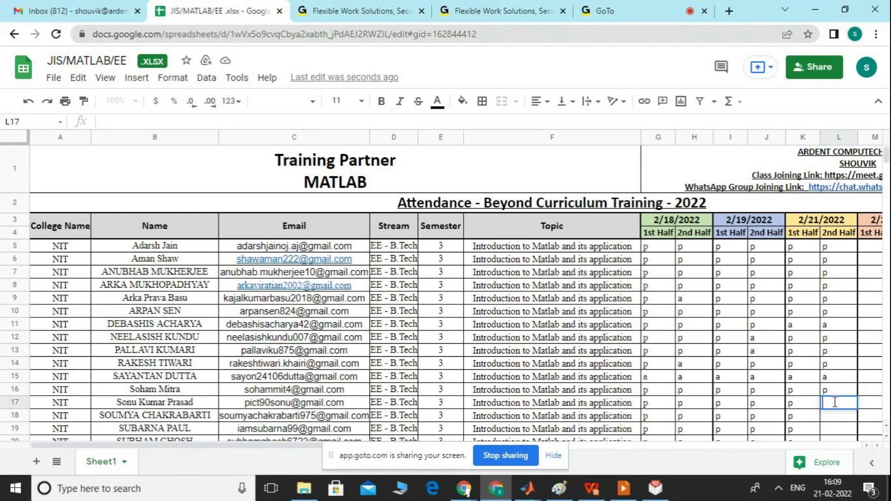
pyautogui.write('p')
pyautogui.click(835, 414)
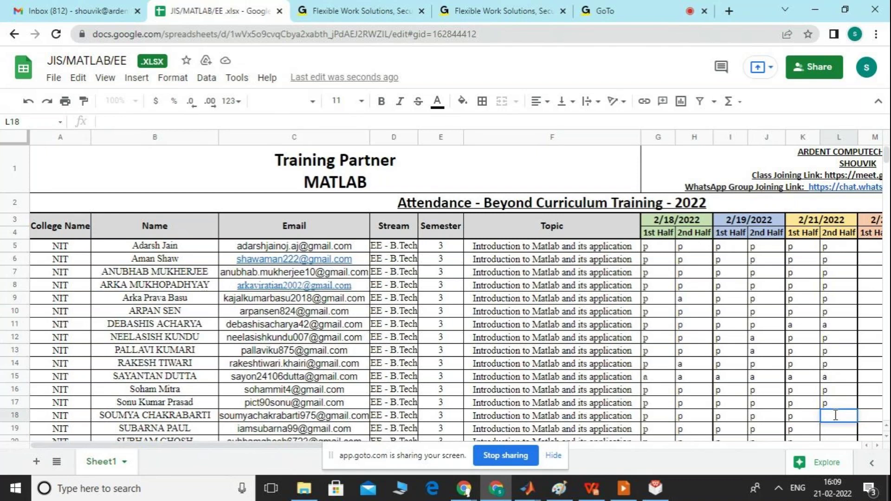
pyautogui.write('p')
# - Enter a as the 2/21/2022 2nd Half attendance in cell L19
pyautogui.click(834, 431)
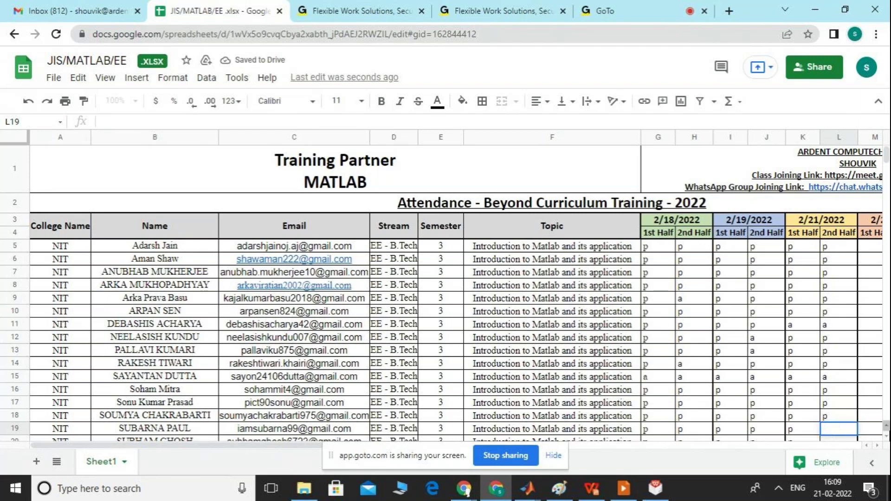
pyautogui.scroll(-2, 886, 439)
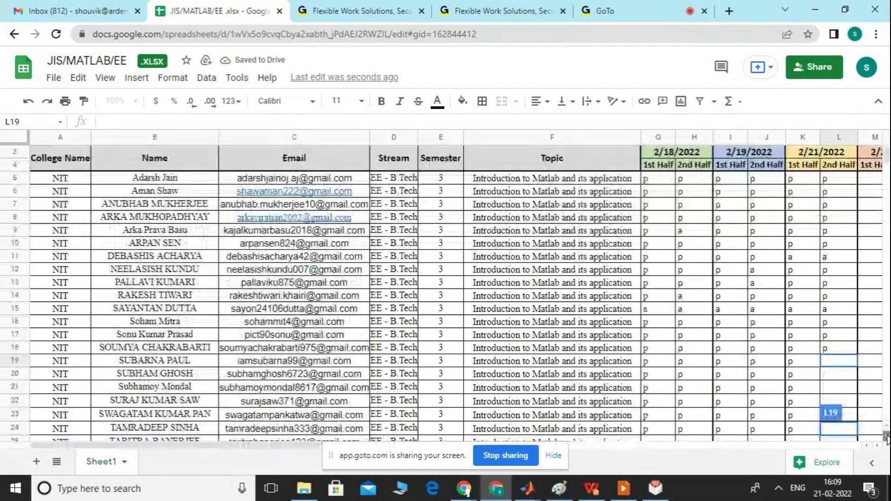
pyautogui.scroll(-1, 886, 438)
pyautogui.moveTo(844, 376); pyautogui.dragTo(837, 311)
pyautogui.click(831, 270)
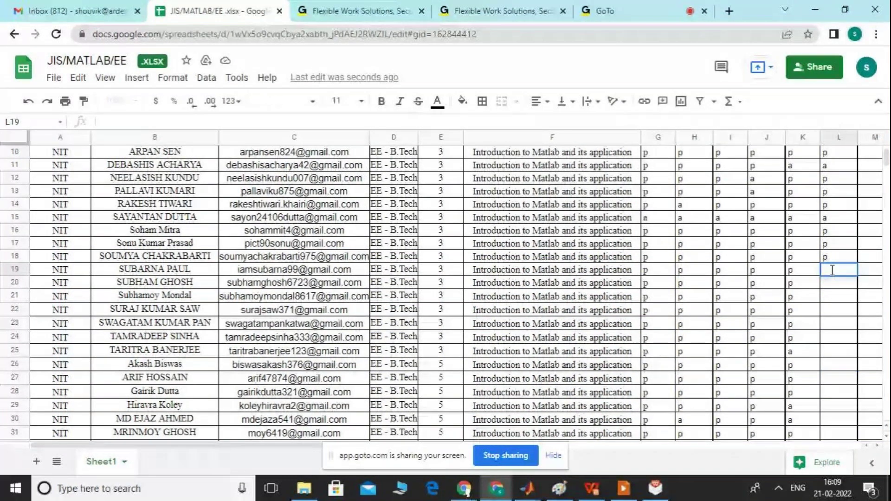
pyautogui.write('a')
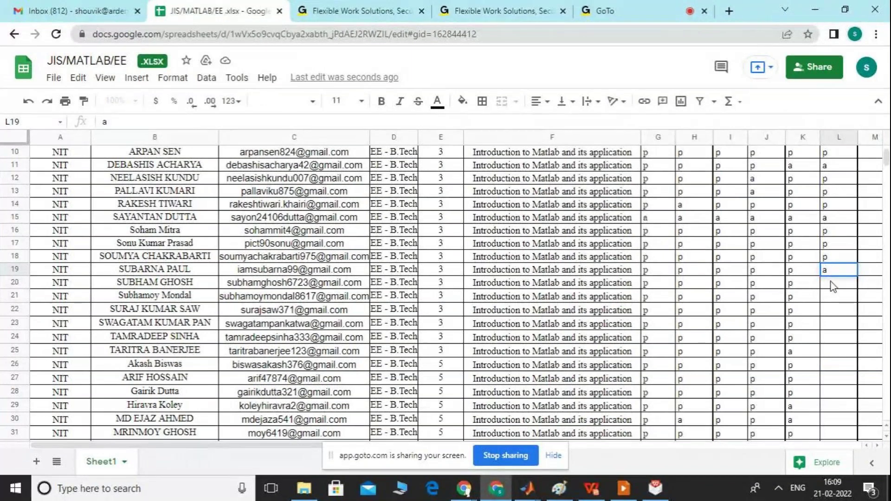
# - Enter the 2/21/2022 2nd Half attendance p, p and a in cells L20 through L22
pyautogui.click(833, 283)
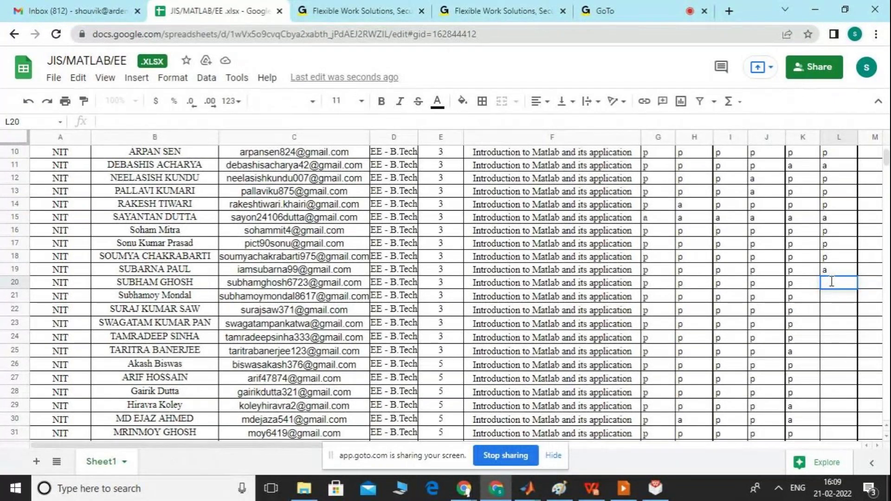
pyautogui.doubleClick(831, 281)
pyautogui.write('p')
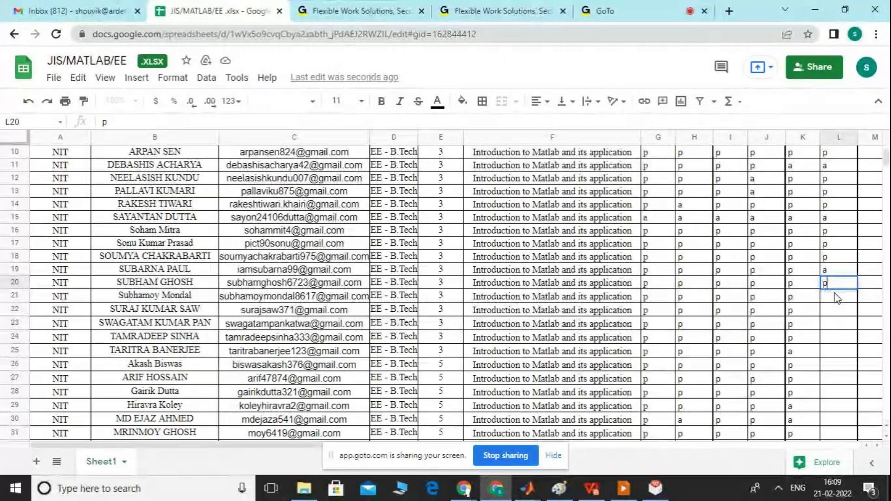
pyautogui.press('Return')
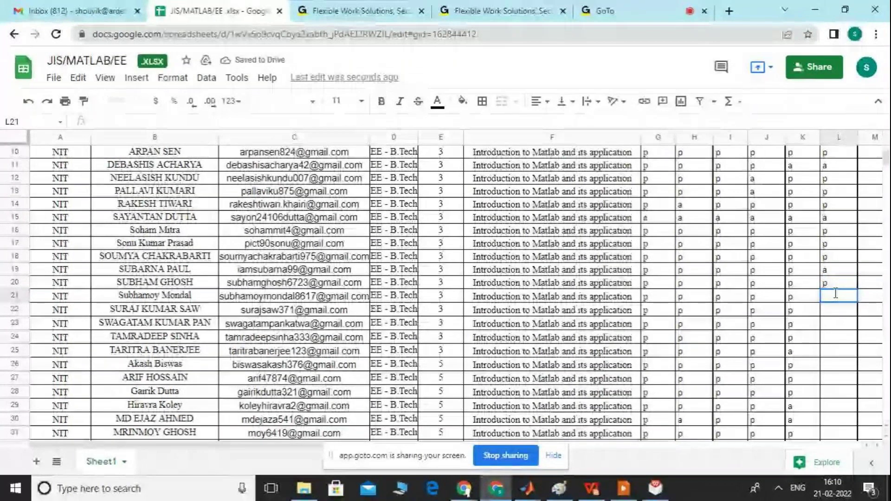
pyautogui.write('p')
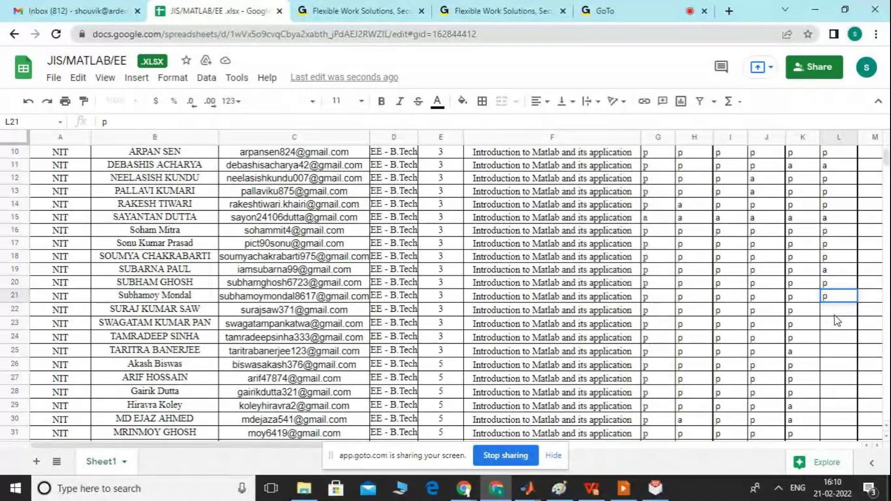
pyautogui.press('Return')
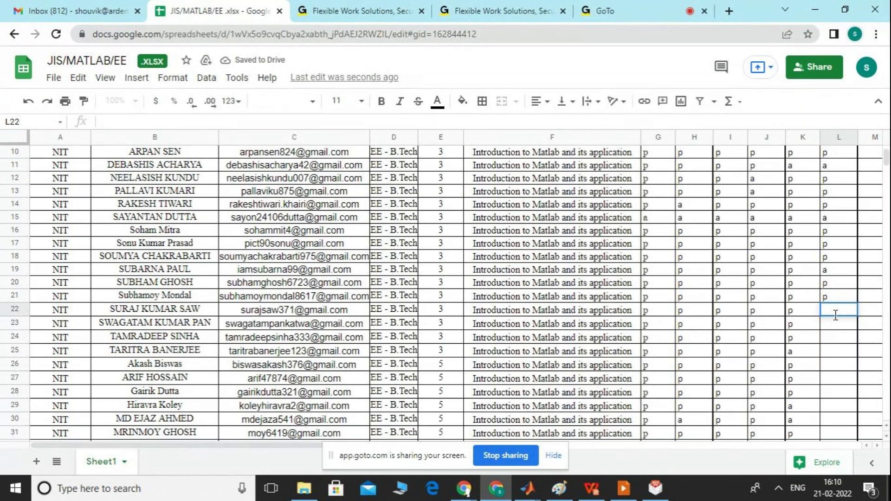
pyautogui.write('a')
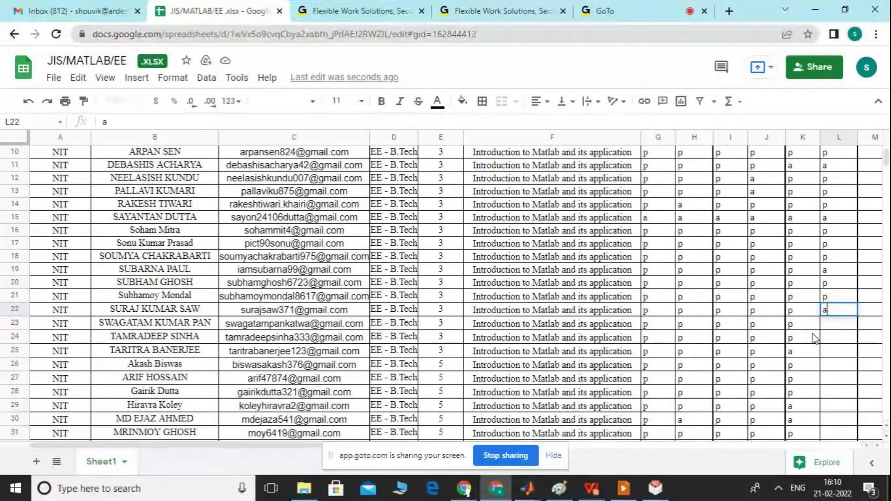
# - Enter p as the 2/21/2022 2nd Half attendance in cells L23 and L24
pyautogui.click(836, 325)
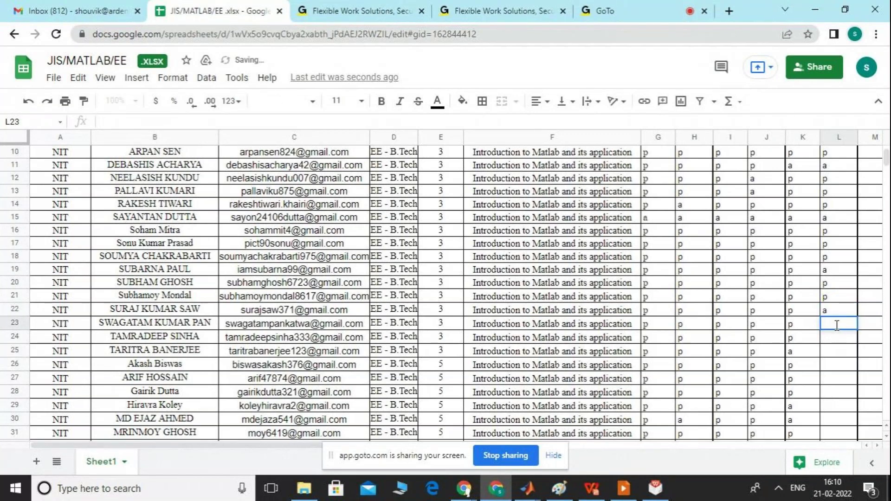
pyautogui.write('a')
pyautogui.press('BackSpace')
pyautogui.write('p')
pyautogui.click(842, 343)
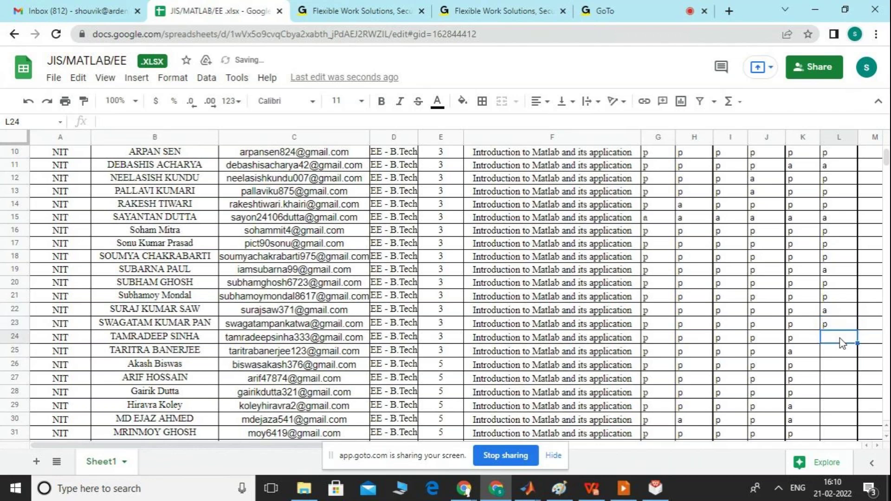
pyautogui.doubleClick(840, 339)
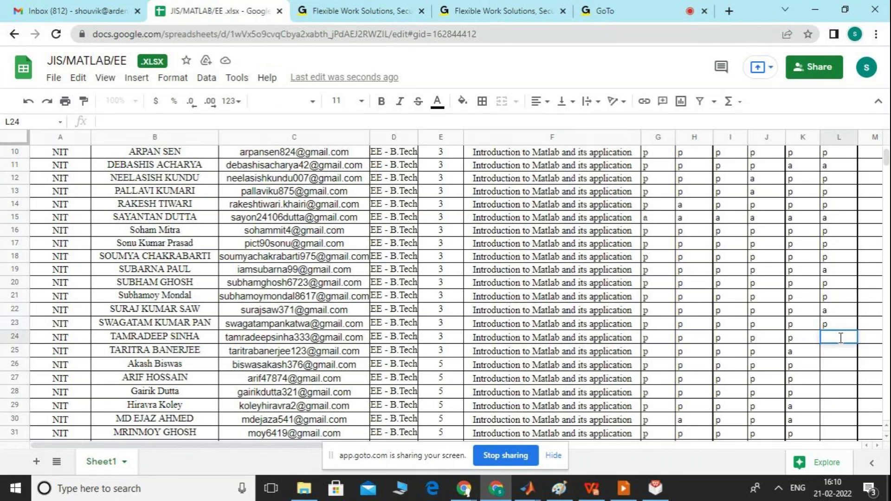
pyautogui.write('p')
# - Enter the 2/21/2022 2nd Half attendance as a in cell L25 and p in cells L26 through L28
pyautogui.click(838, 354)
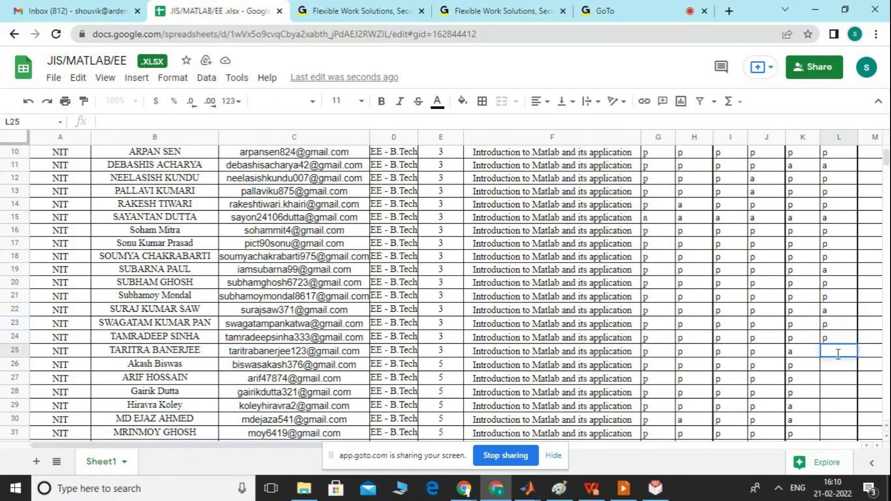
pyautogui.write('a')
pyautogui.click(835, 363)
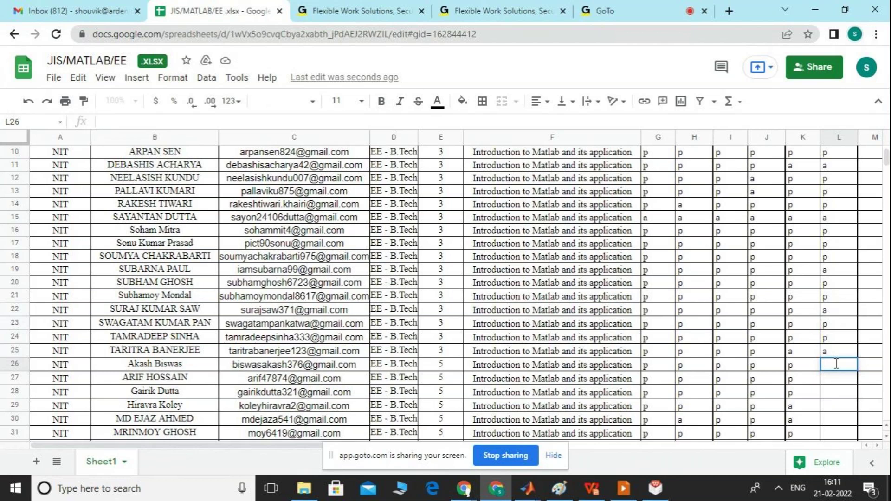
pyautogui.write('p')
pyautogui.click(834, 379)
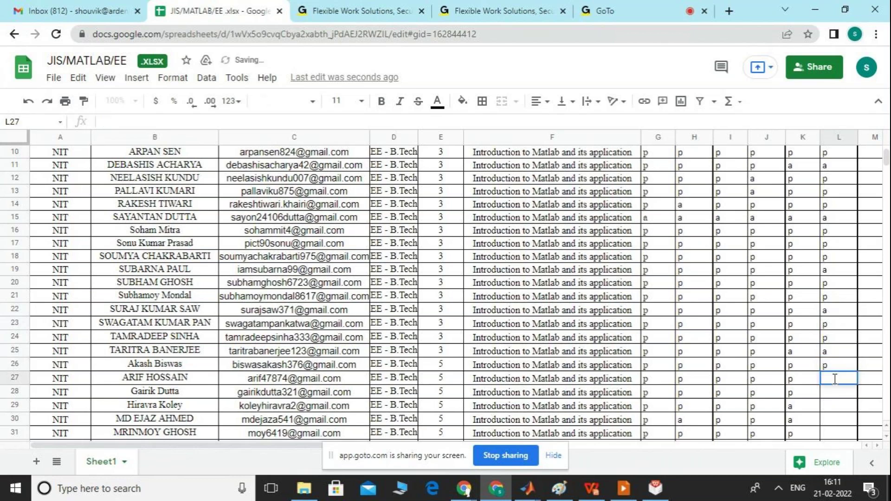
pyautogui.write('p')
pyautogui.click(837, 390)
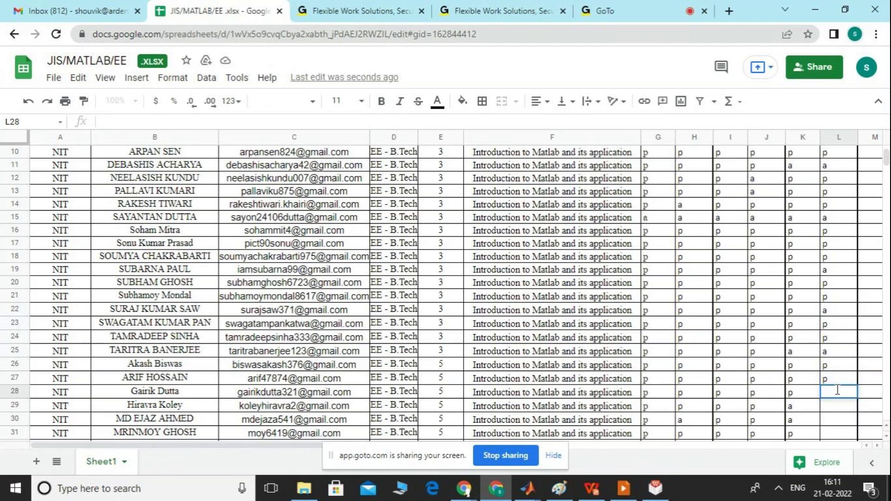
pyautogui.write('p')
# - Change the 2/21/2022 2nd Half attendance in cell L22 to p
pyautogui.moveTo(349, 239)
pyautogui.click(829, 310)
pyautogui.write('p')
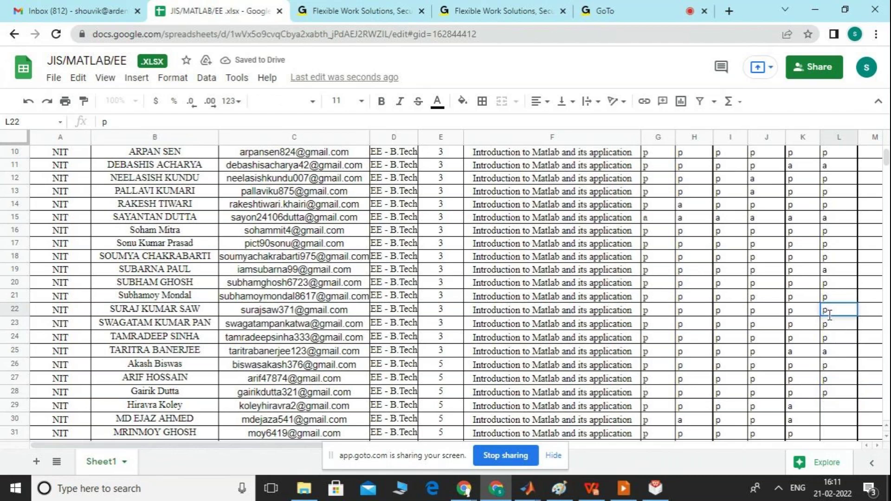
# - Enter a as the 2/21/2022 2nd Half attendance in cells L29 and L30
pyautogui.click(845, 402)
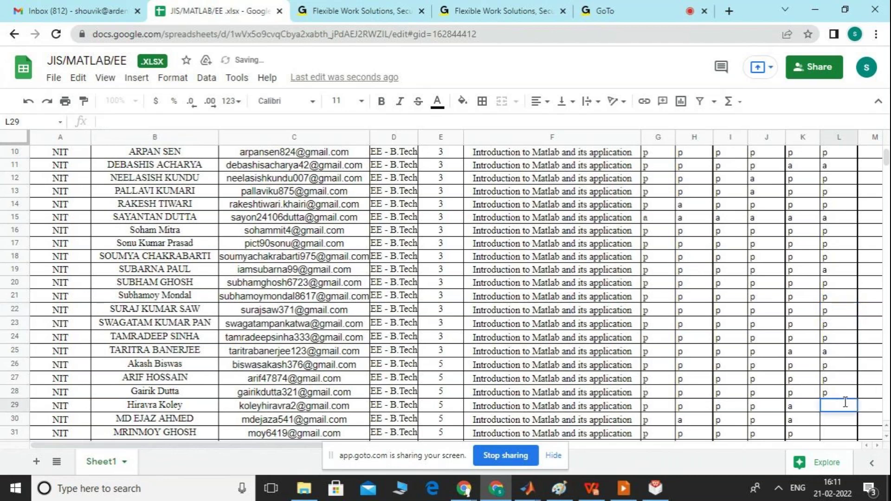
pyautogui.write('a')
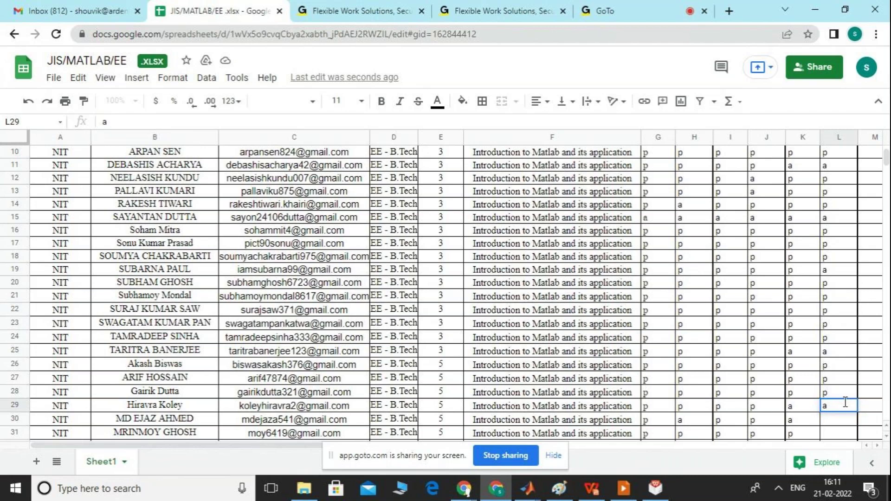
pyautogui.click(825, 424)
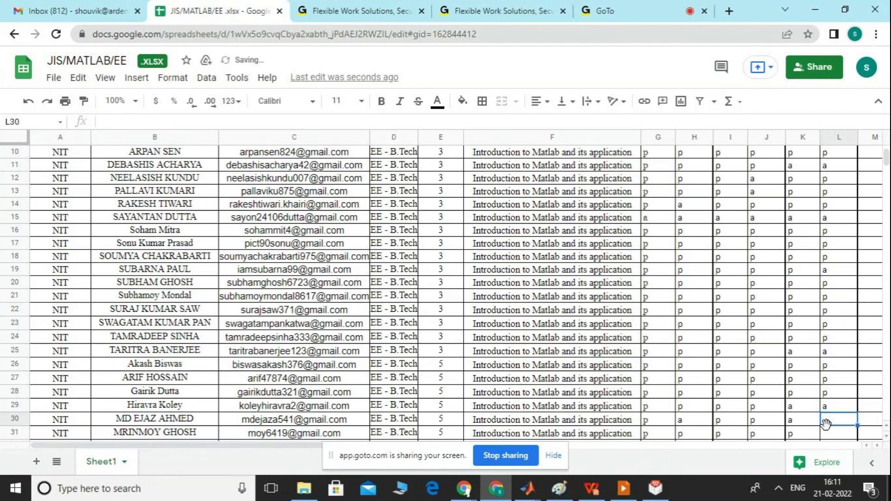
pyautogui.doubleClick(854, 418)
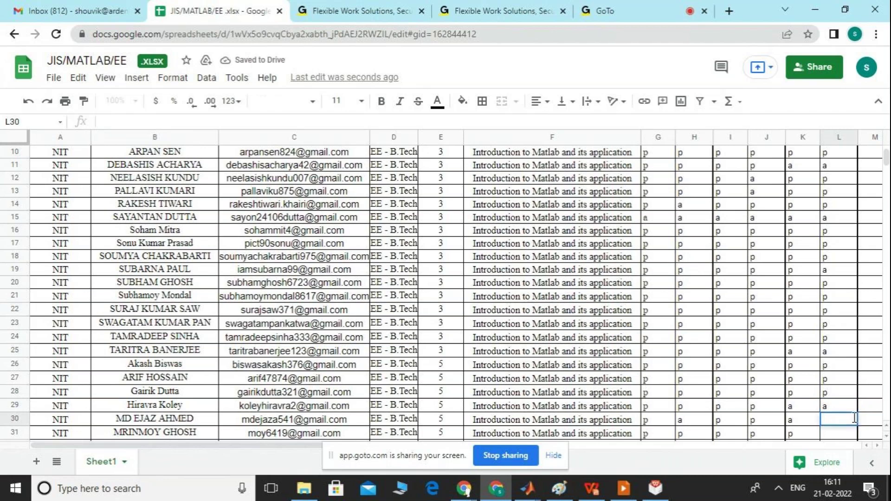
pyautogui.write('a')
pyautogui.click(887, 436)
pyautogui.click(886, 436)
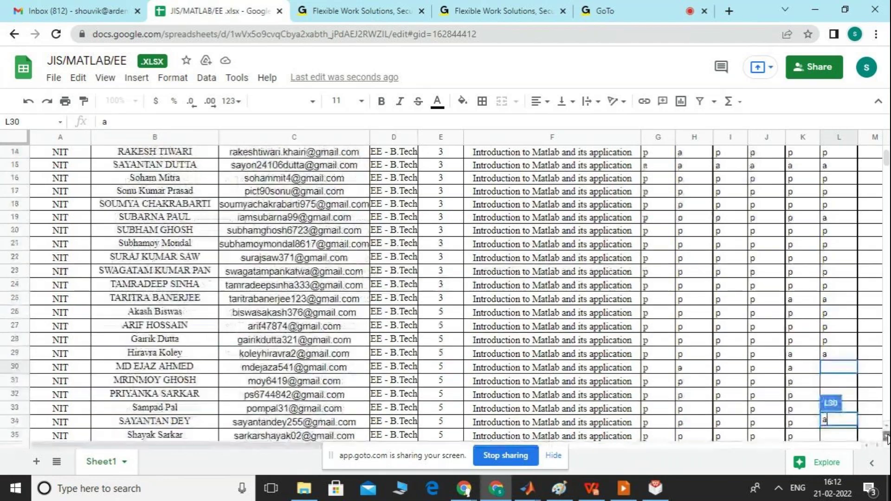
# - Enter p as the 2/21/2022 2nd Half attendance in cells L31 through L33
pyautogui.click(886, 437)
pyautogui.click(886, 437)
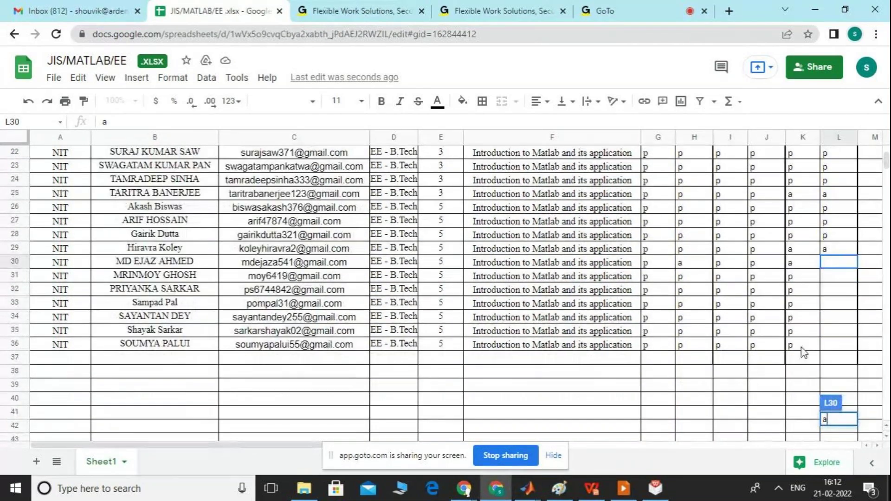
pyautogui.click(802, 347)
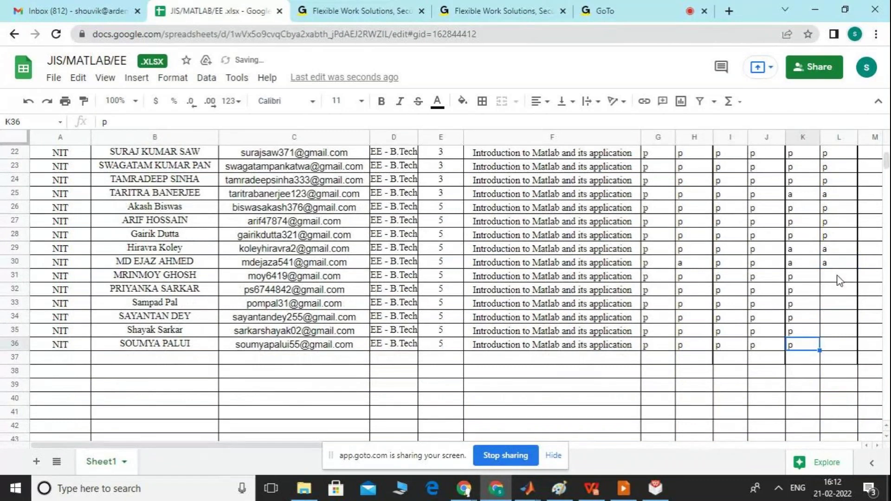
pyautogui.doubleClick(839, 277)
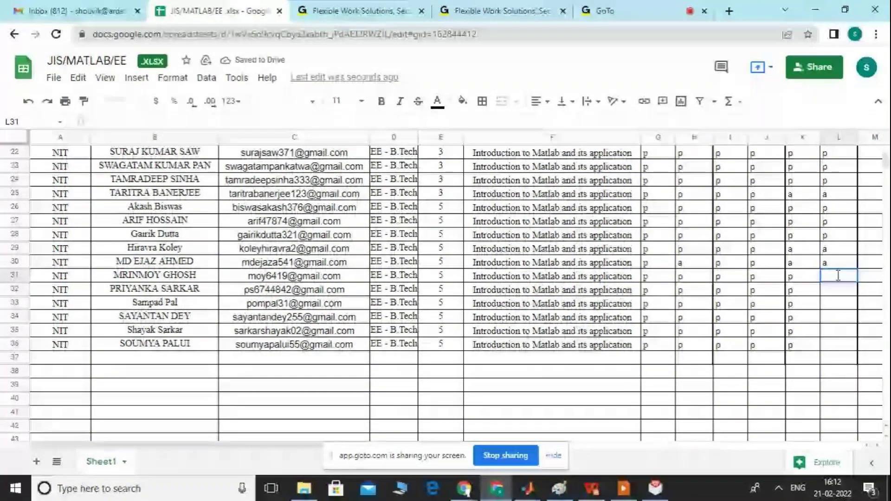
pyautogui.write('p')
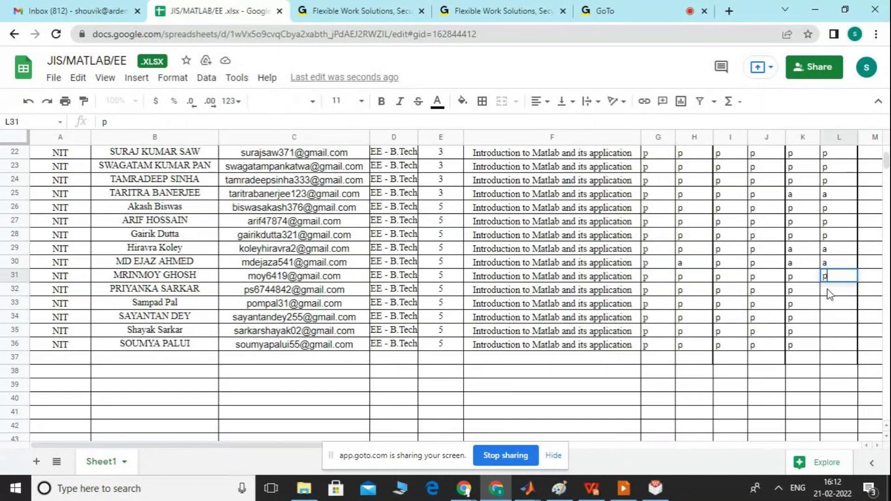
pyautogui.doubleClick(829, 293)
pyautogui.write('p')
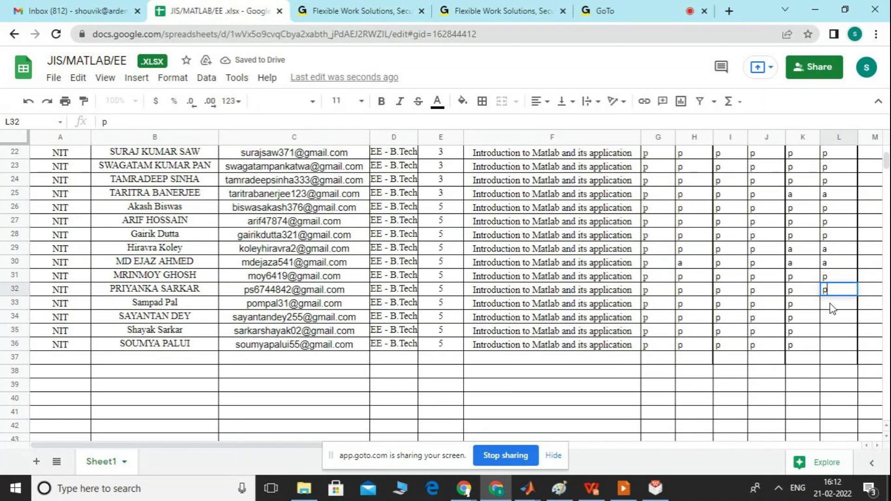
pyautogui.doubleClick(830, 303)
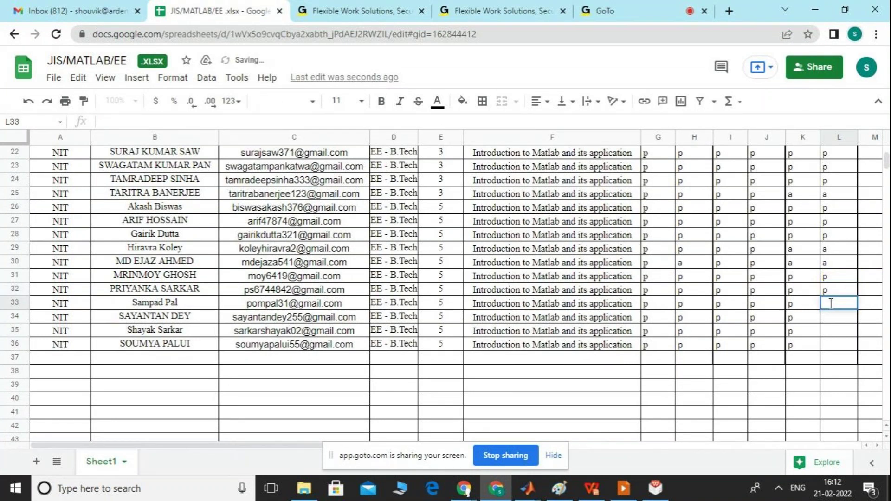
pyautogui.write('p')
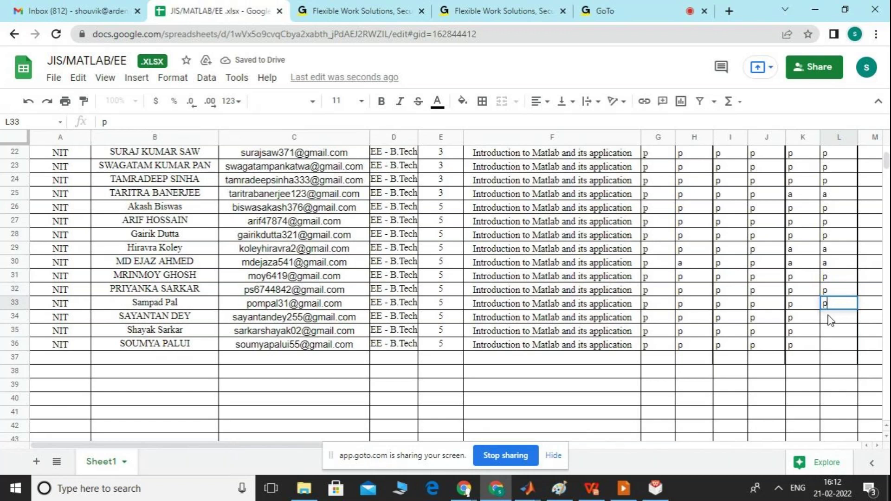
# - Enter the 2/21/2022 2nd Half attendance as p in cells L34 and L35 and a in cell L36
pyautogui.click(830, 319)
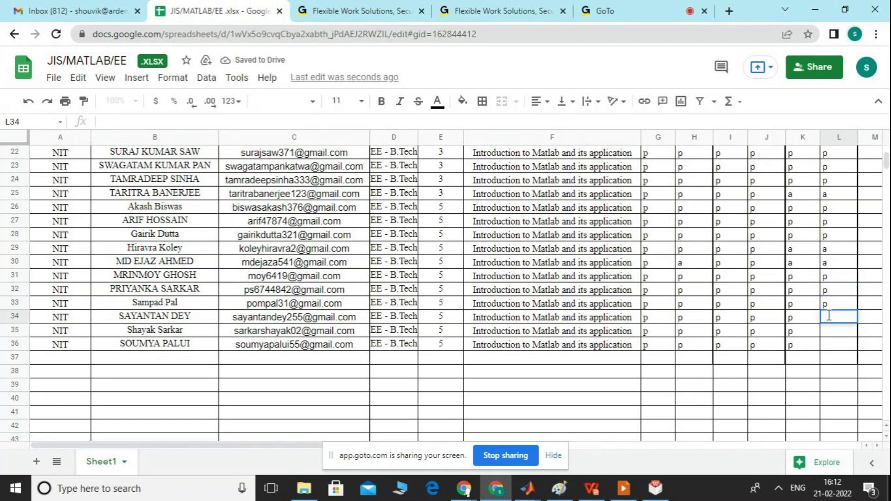
pyautogui.write('p')
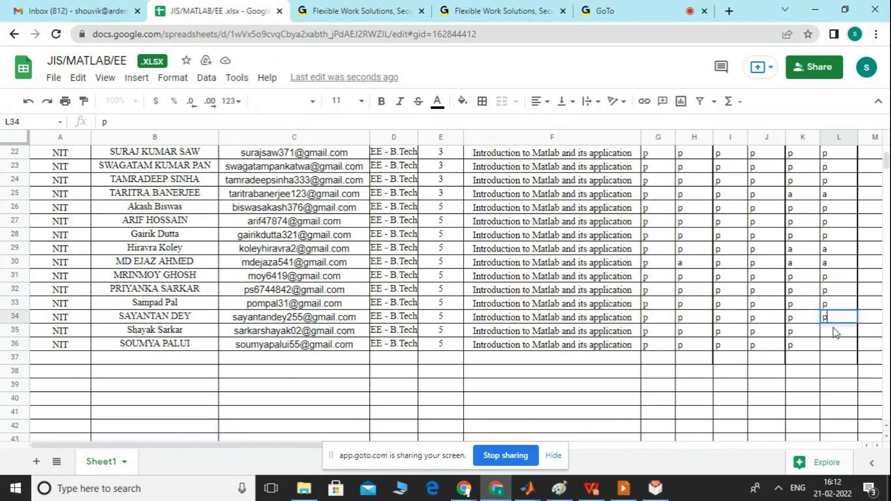
pyautogui.press('Return')
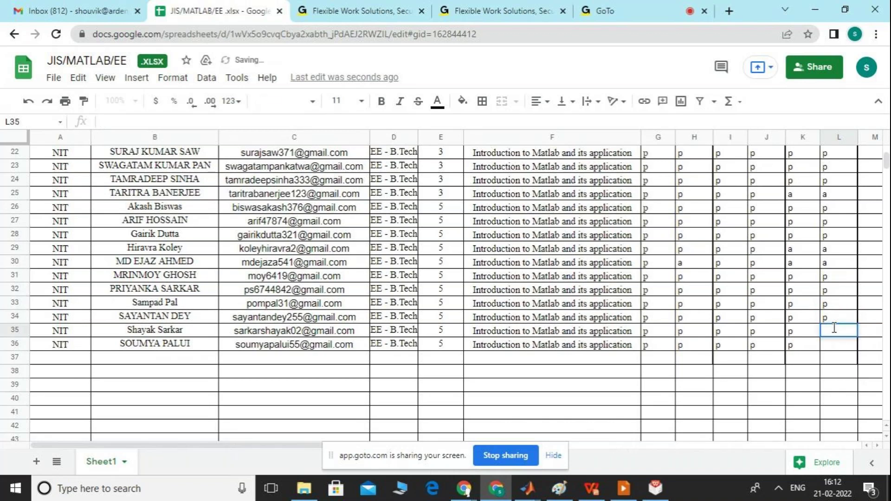
pyautogui.write('p')
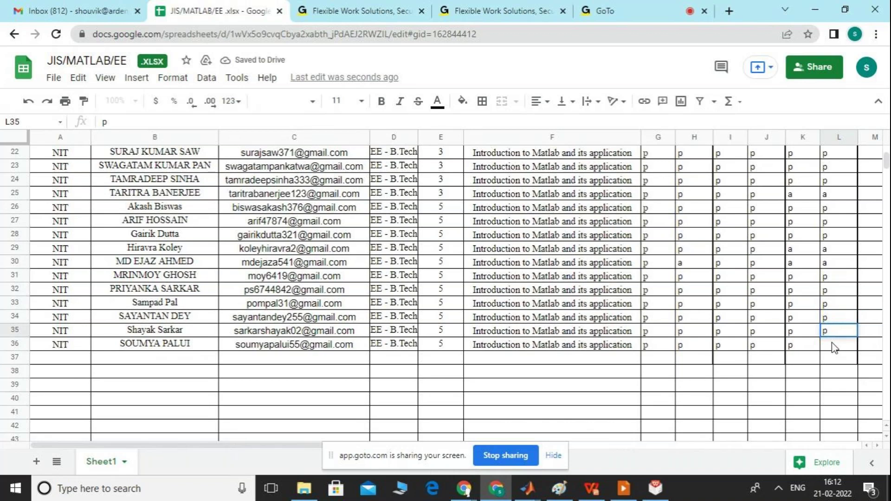
pyautogui.press('Return')
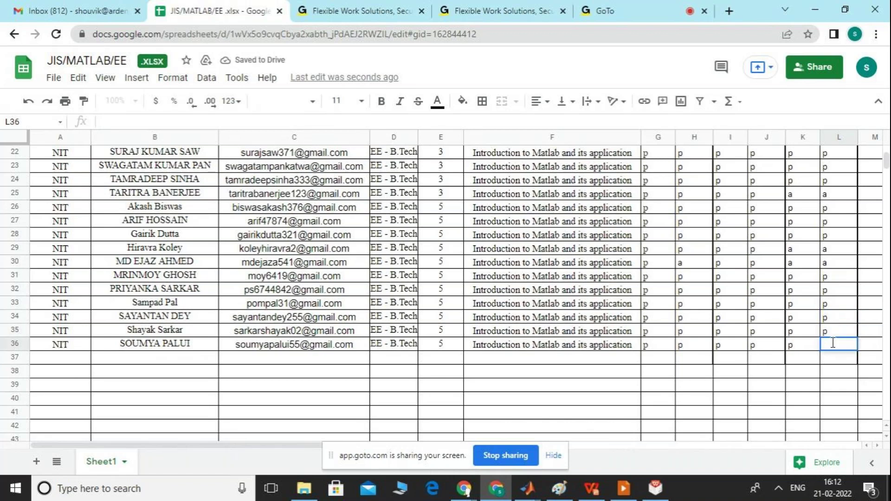
pyautogui.write('a')
pyautogui.click(690, 277)
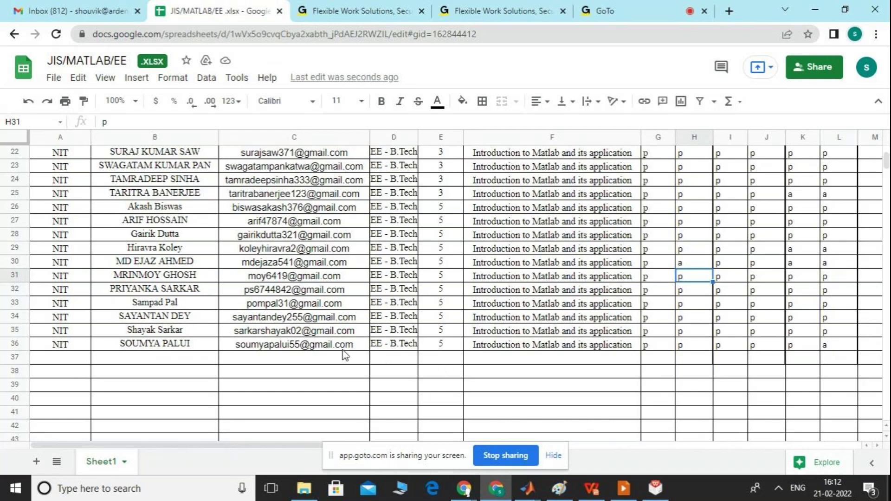
# - Change the 2/21/2022 2nd Half attendance in cell L36 to p
pyautogui.click(828, 346)
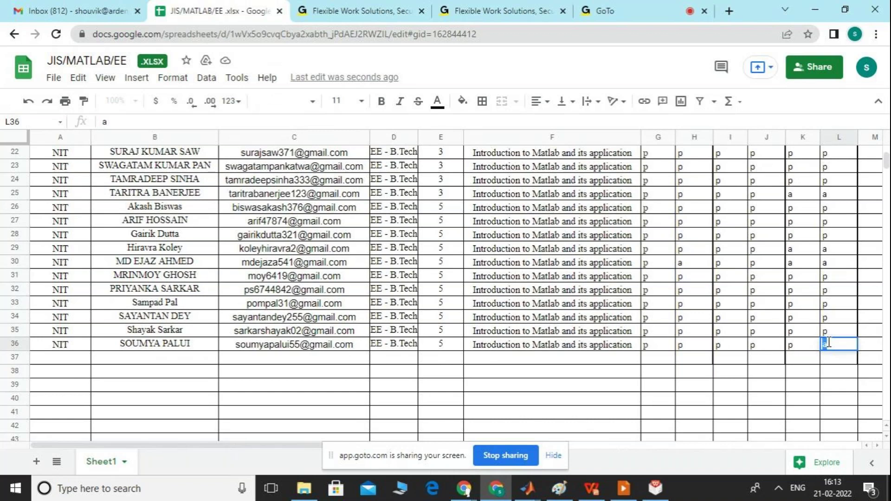
pyautogui.click(829, 343)
pyautogui.press('BackSpace')
pyautogui.write('p')
pyautogui.click(871, 297)
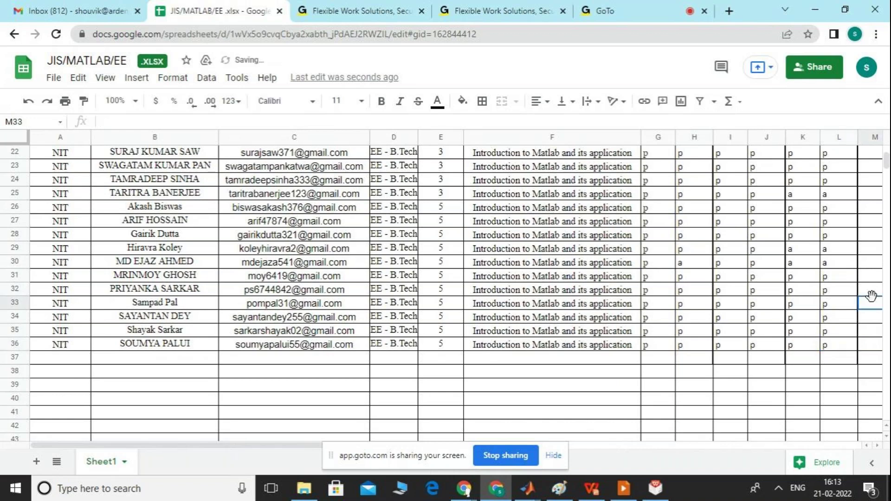
pyautogui.moveTo(885, 167); pyautogui.dragTo(886, 151)
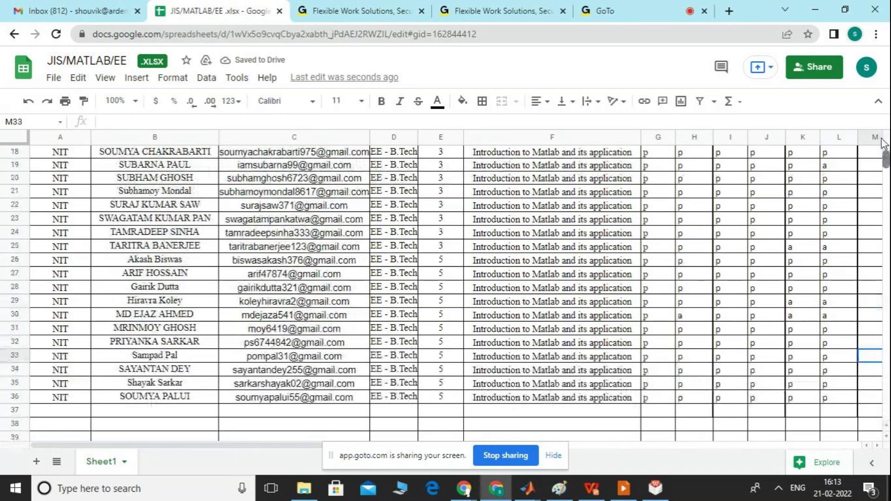
pyautogui.click(883, 145)
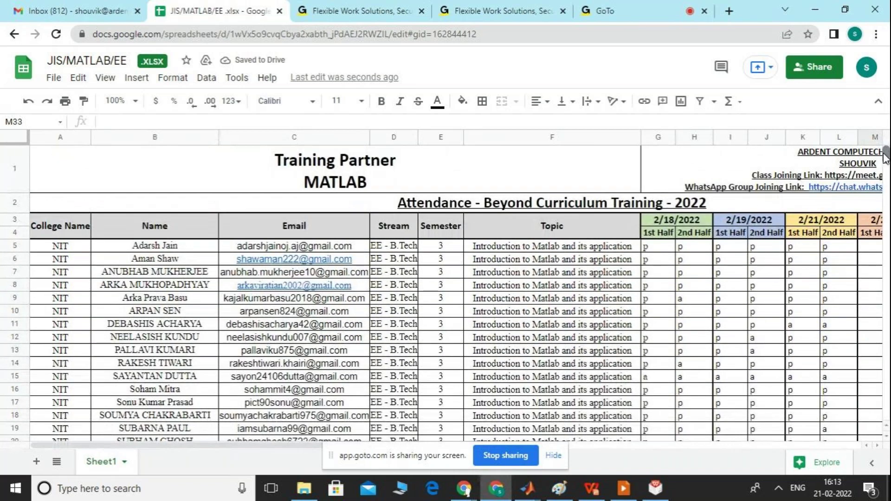
pyautogui.moveTo(885, 157); pyautogui.dragTo(885, 163)
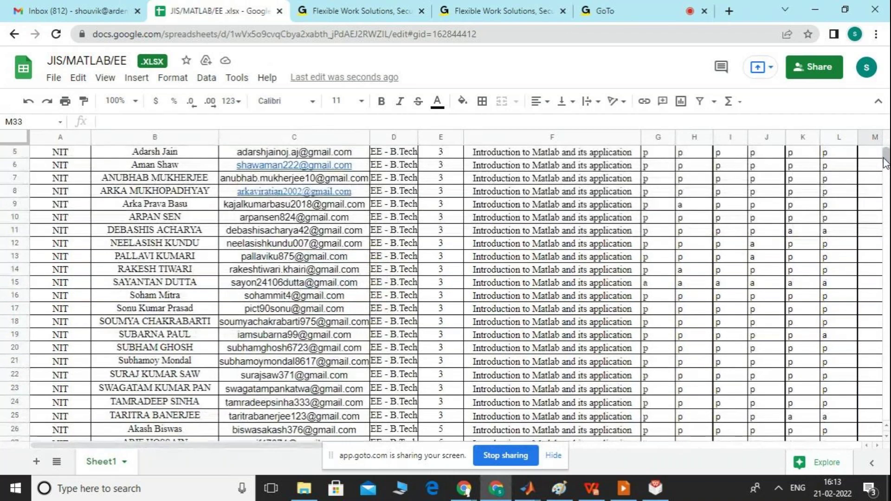